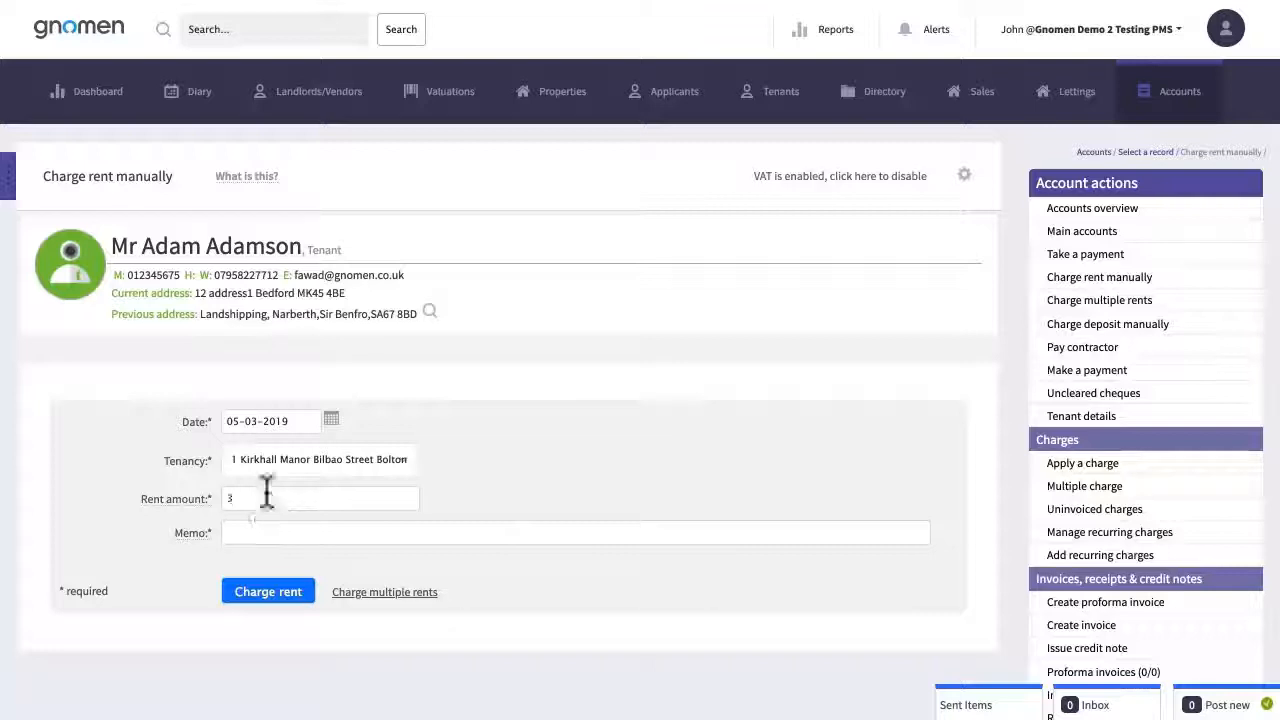
Post the £320 rent charge with the tenant's opening-balance memo and confirm it
click(437, 533)
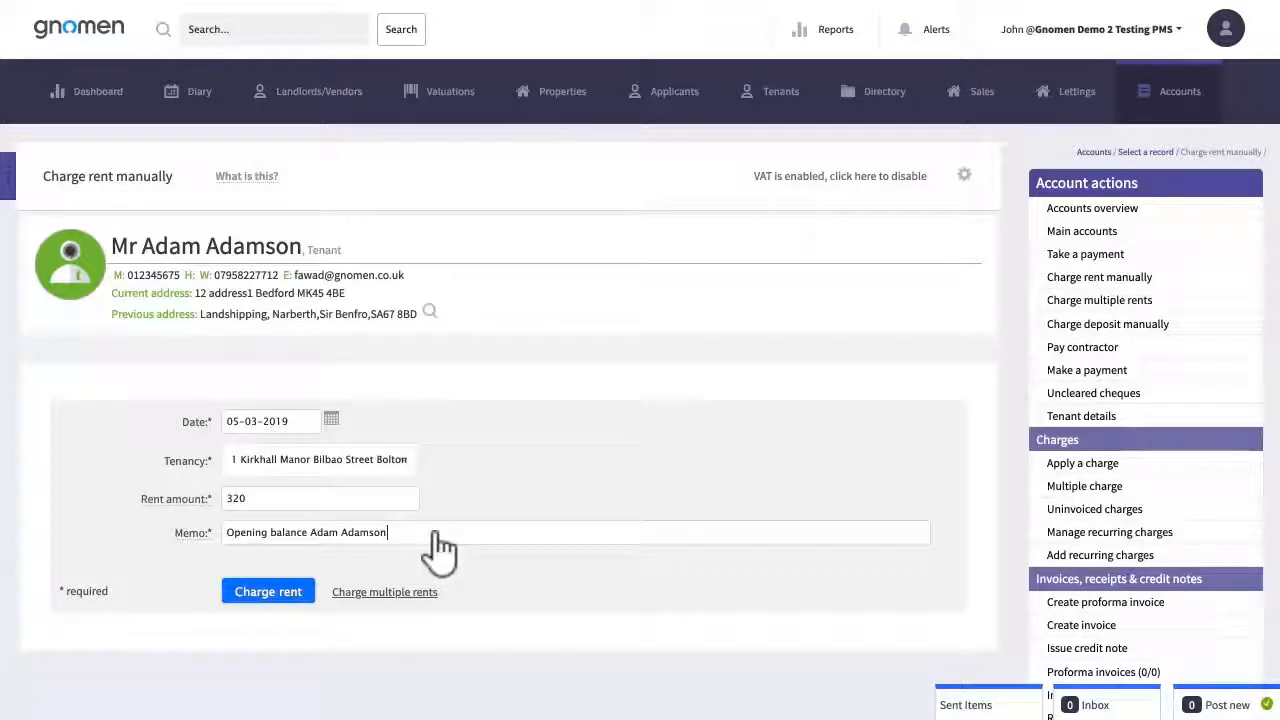
click(265, 598)
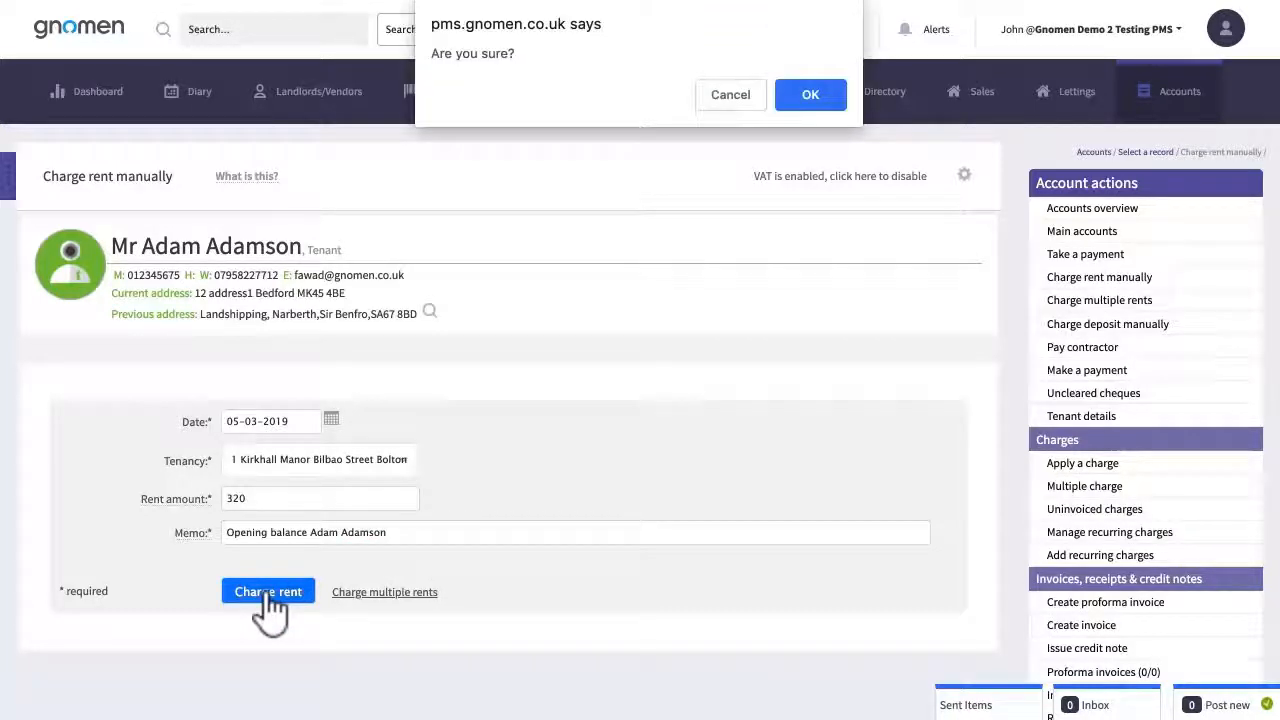
click(811, 98)
Open the Kirkhall Manor tenancy summary, then its Accounts overview showing £320.00 rent due
scroll(886, 486, down, 5)
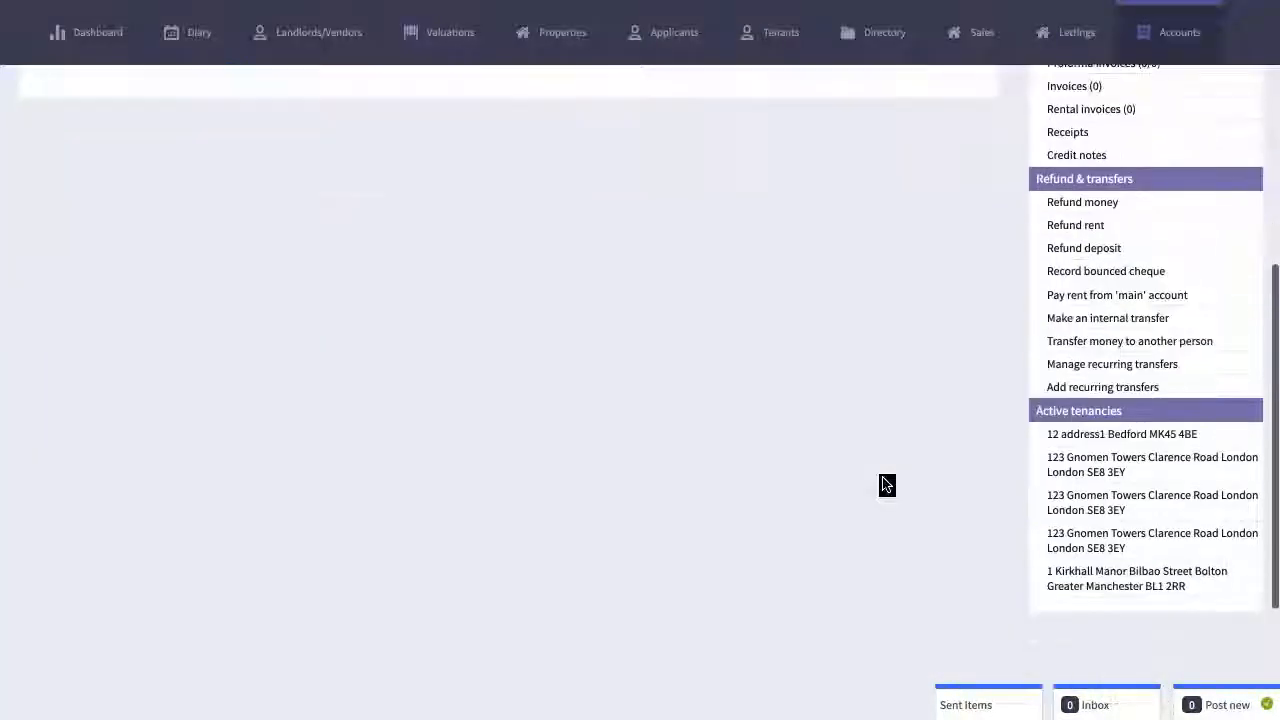
click(1123, 588)
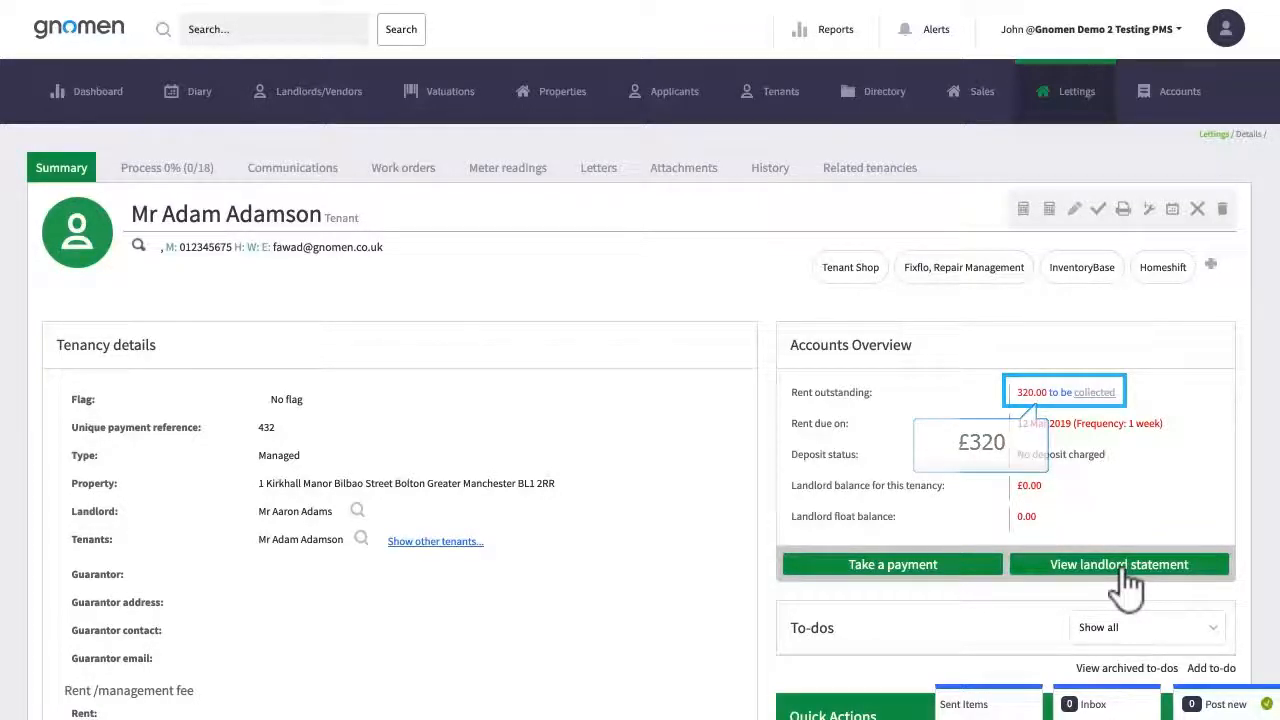
click(1174, 97)
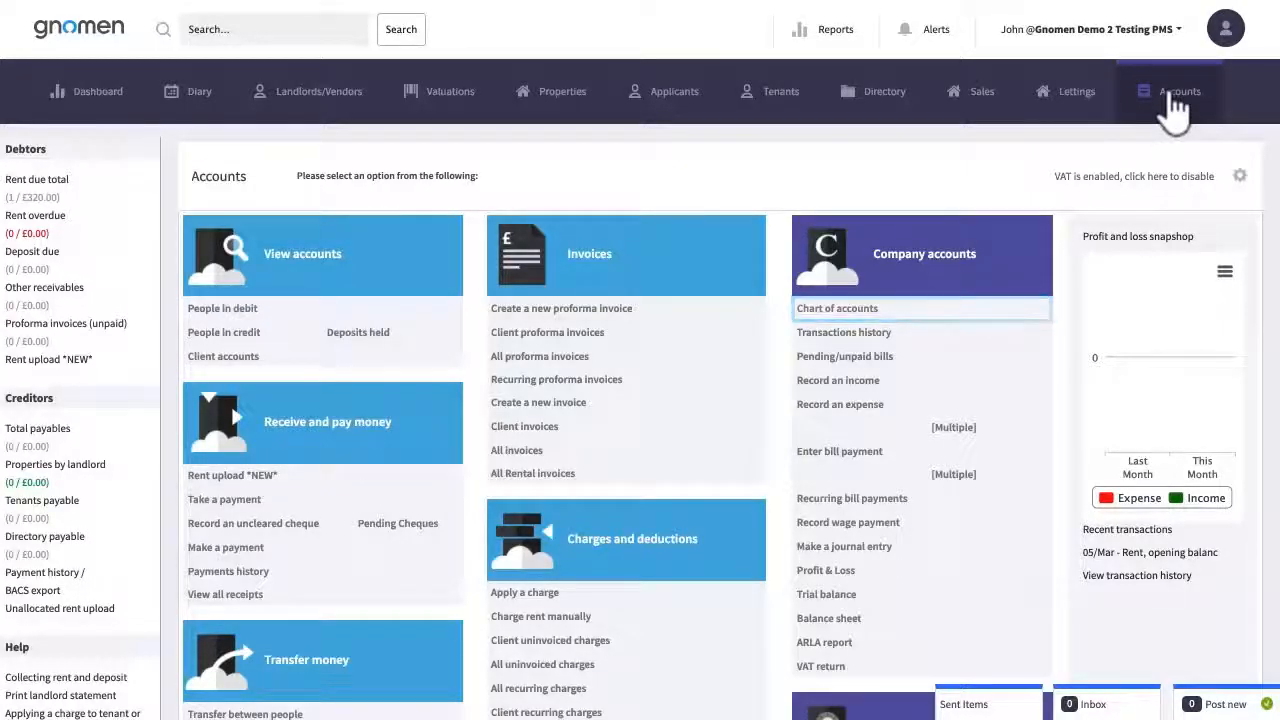
Search the chart of accounts for 'depo' to find the deposit accounts
click(838, 310)
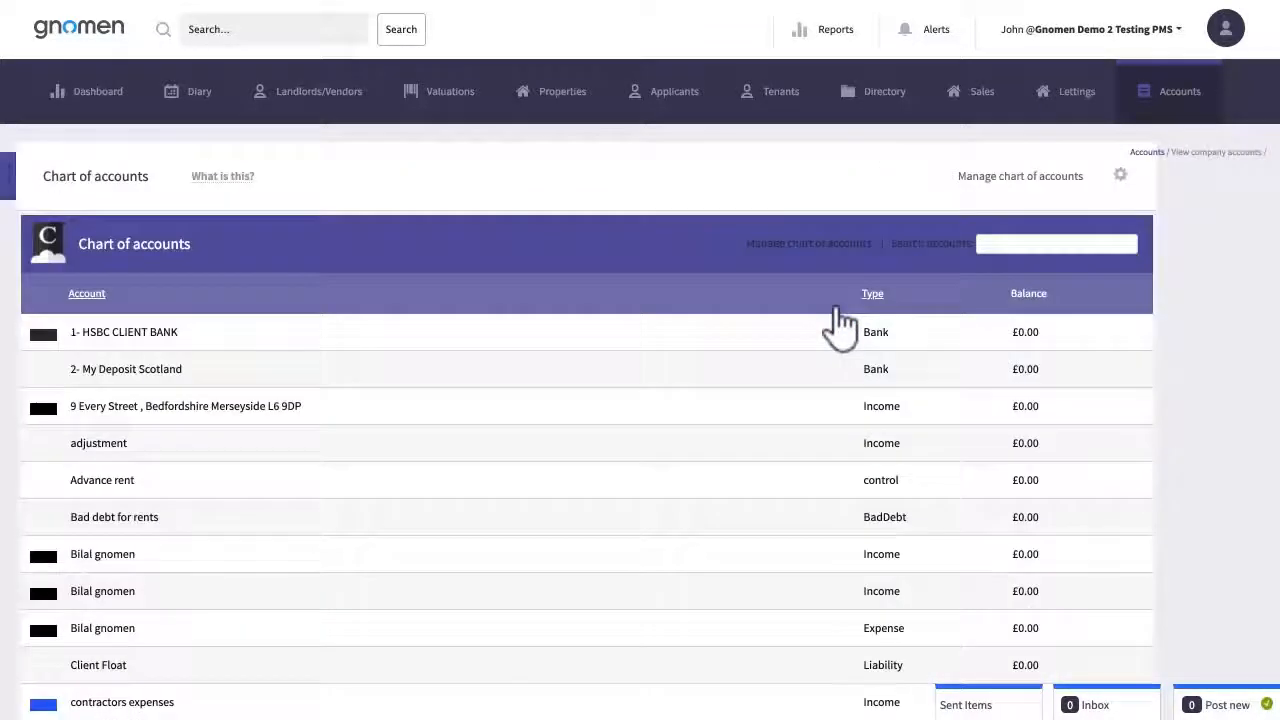
click(1086, 250)
text(depo)
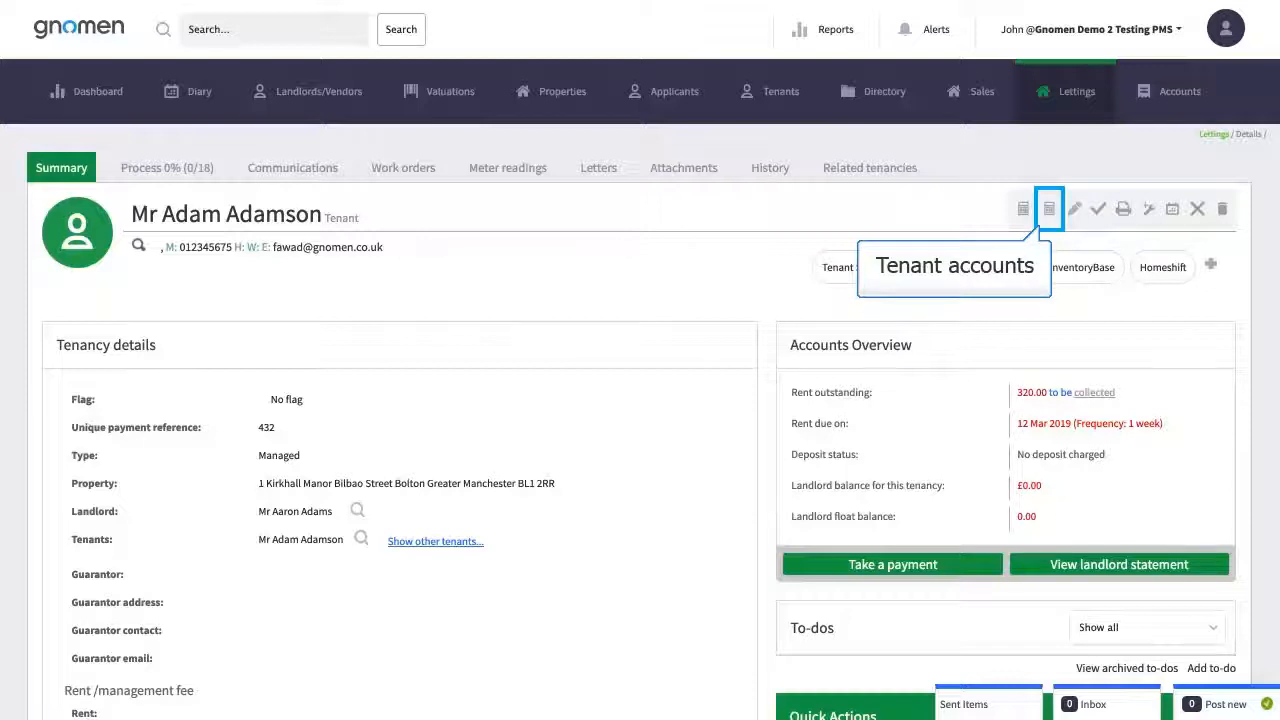
Start a manual £1000 deposit charge against the Kirkhall Manor tenancy
click(1050, 212)
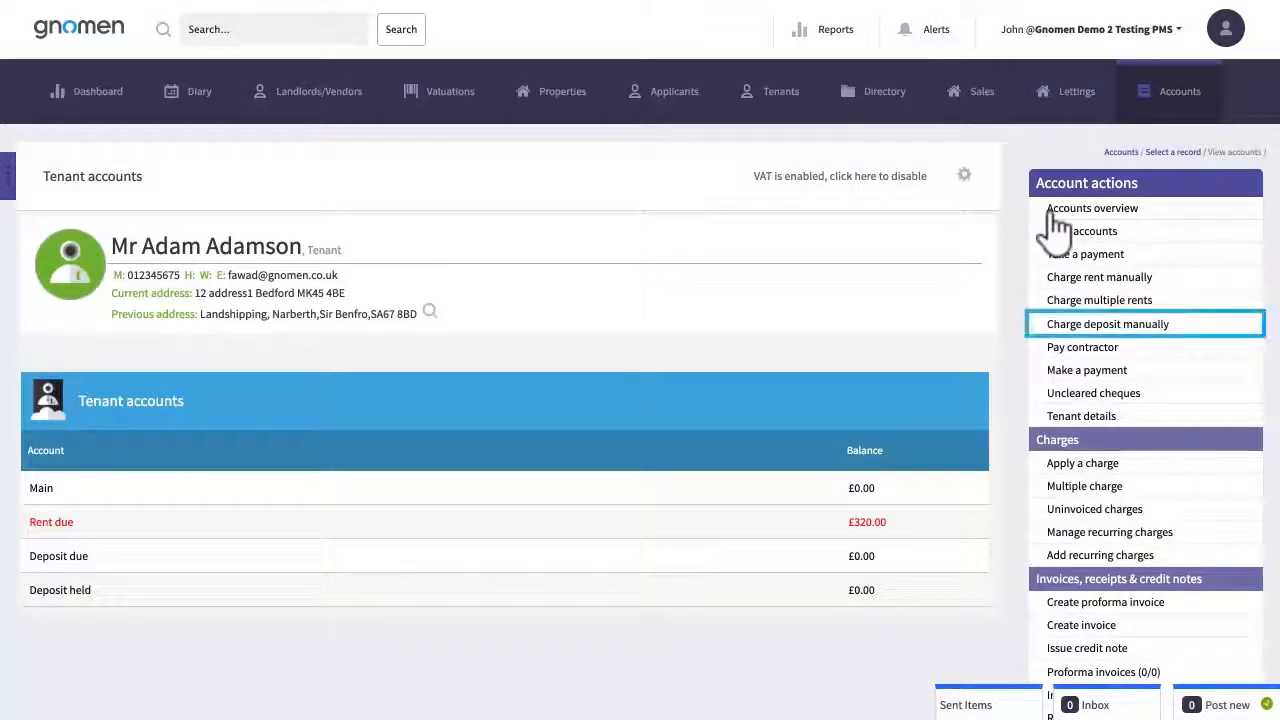
click(1088, 340)
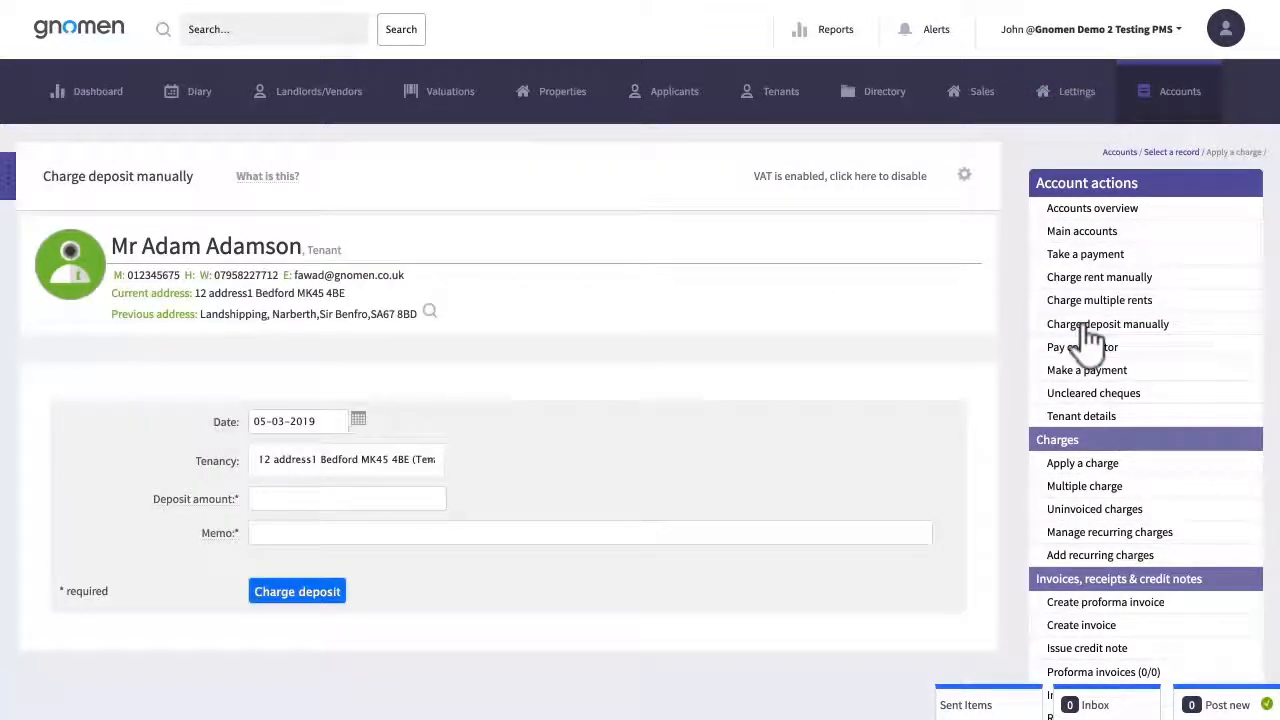
click(312, 496)
text(1000)
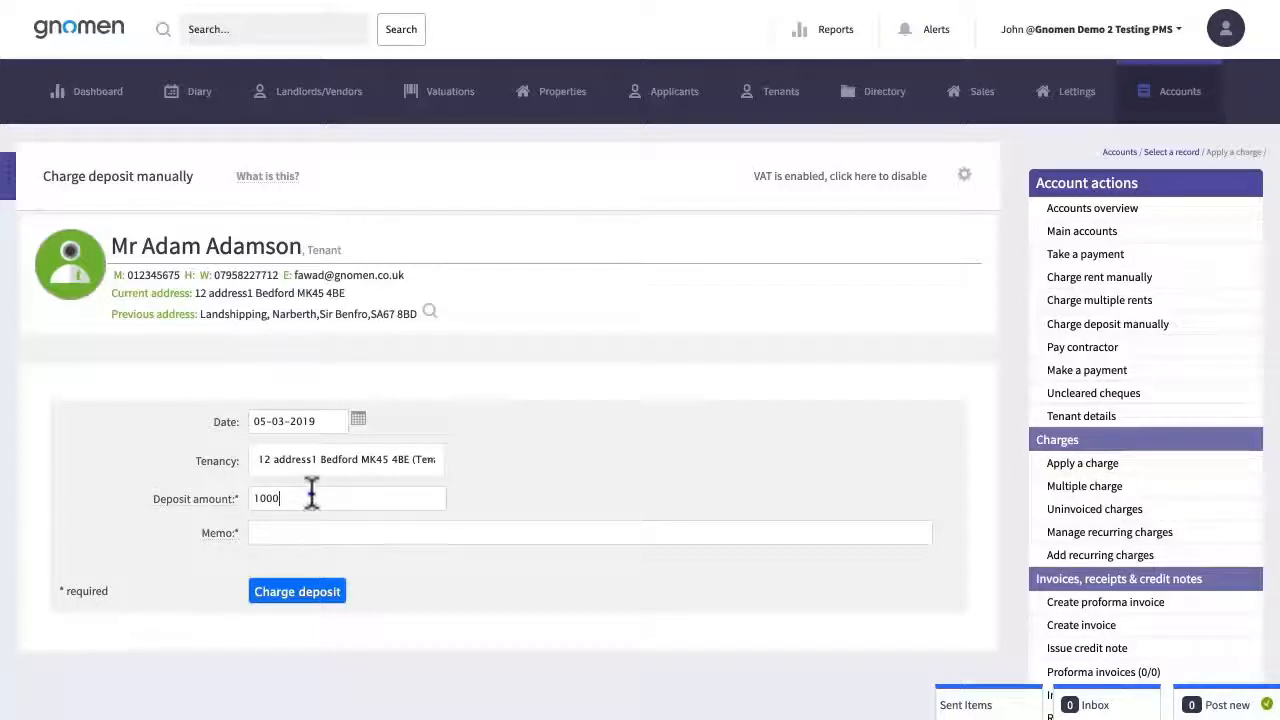
click(315, 463)
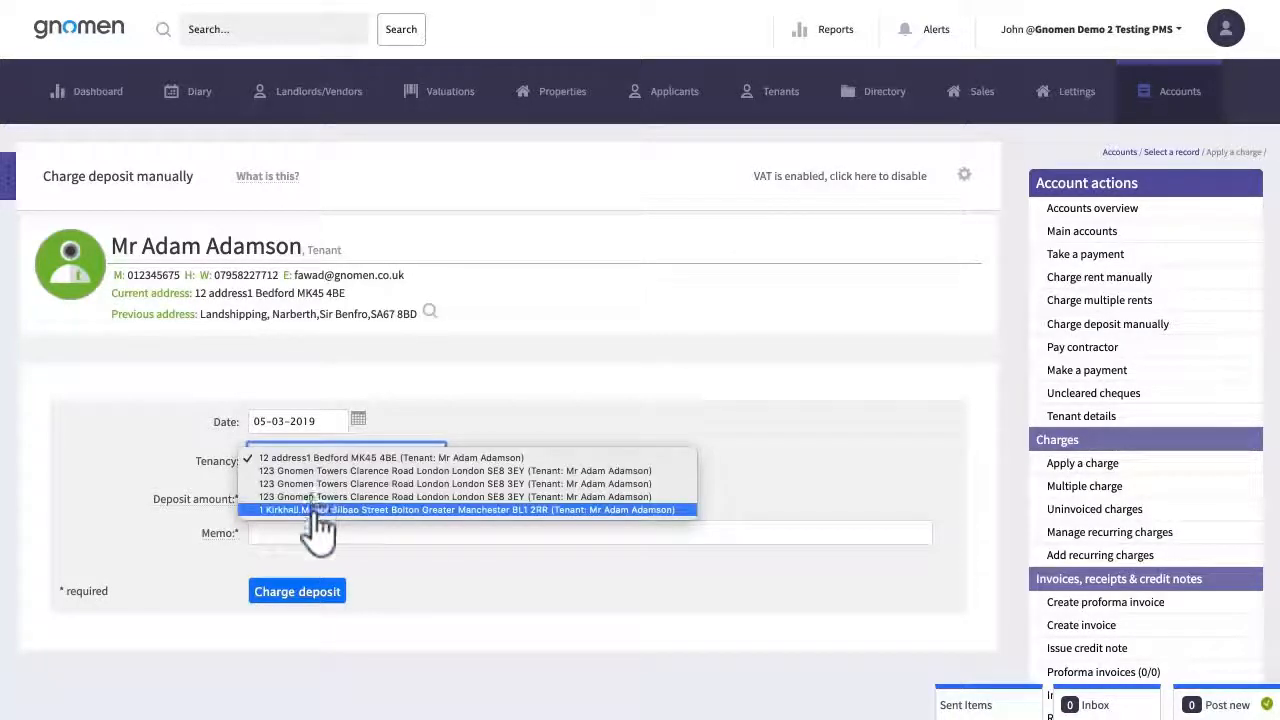
click(313, 512)
Add the memo 'Deposit opening balance', post the charge, and reopen the Kirkhall Manor tenancy summary
click(404, 533)
text(Deposit opening)
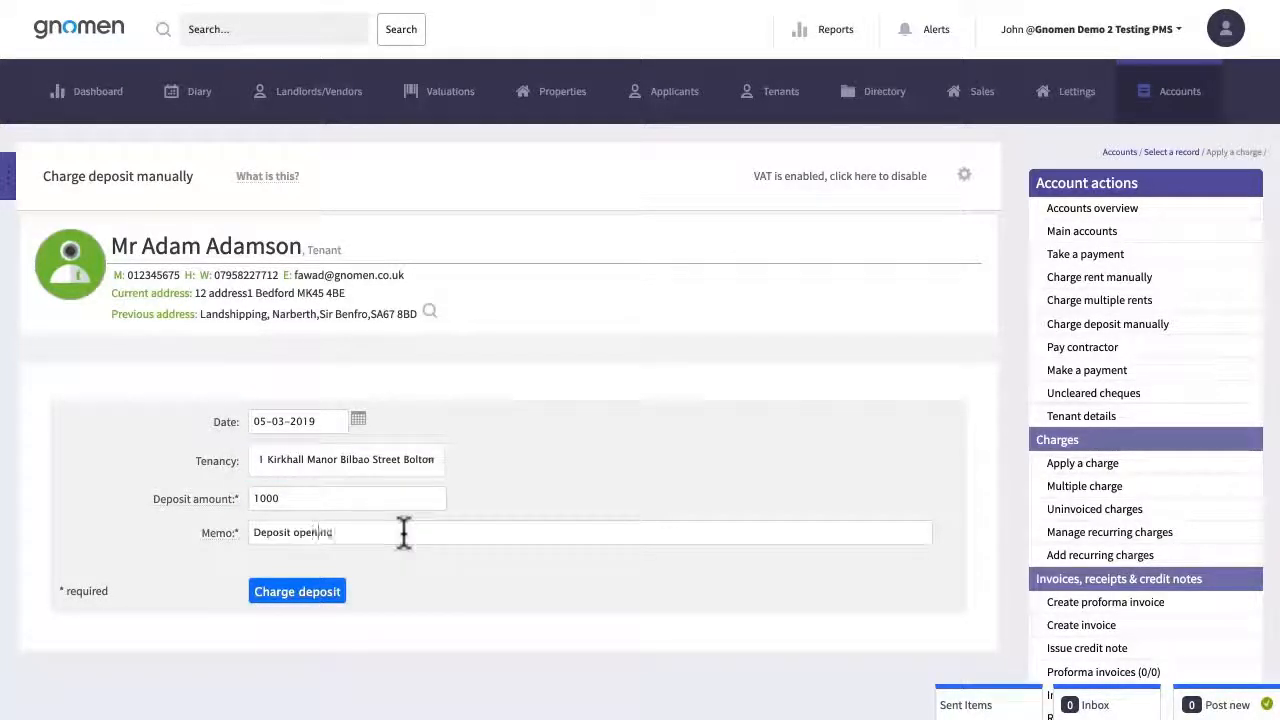
text( balance)
click(300, 594)
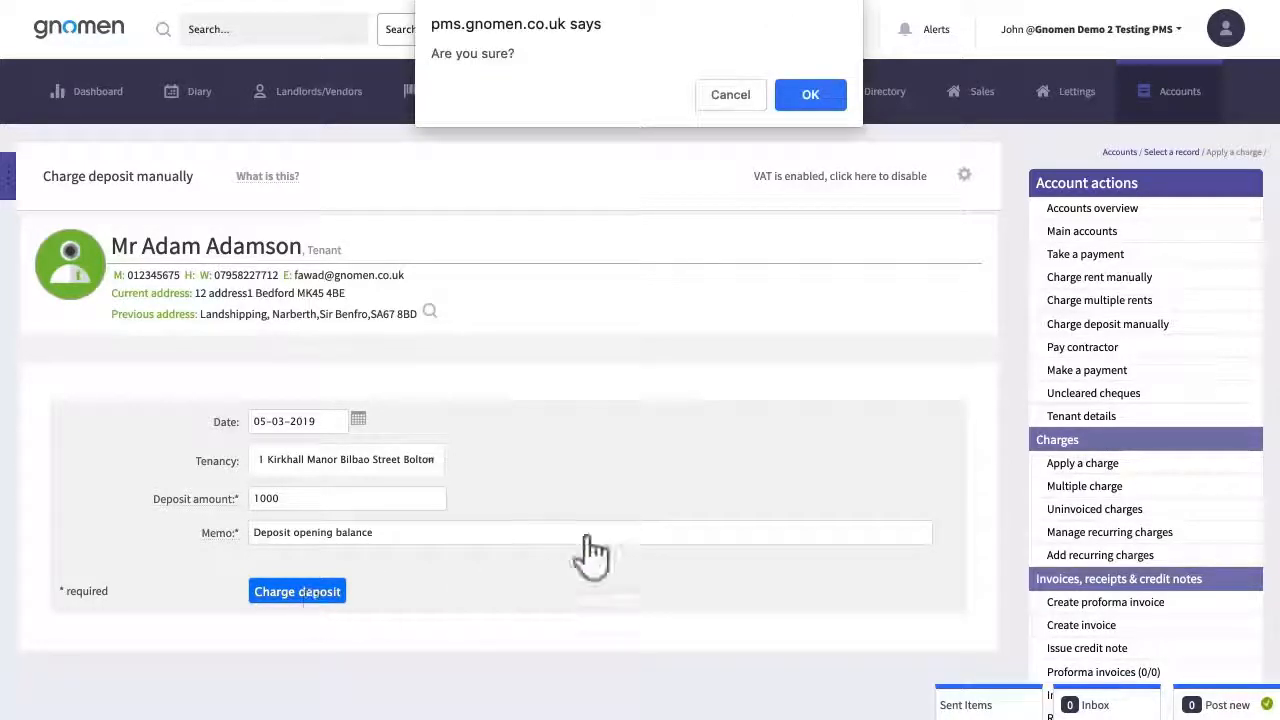
click(812, 97)
scroll(960, 583, down, 8)
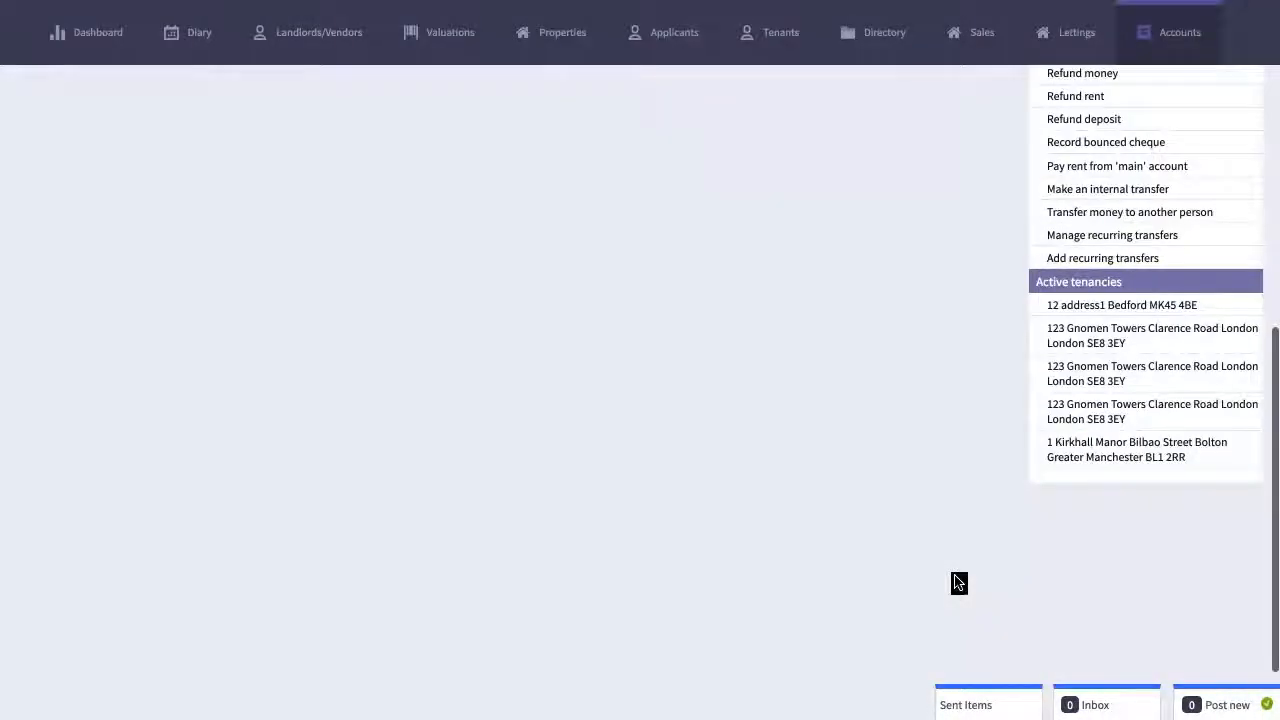
click(1120, 452)
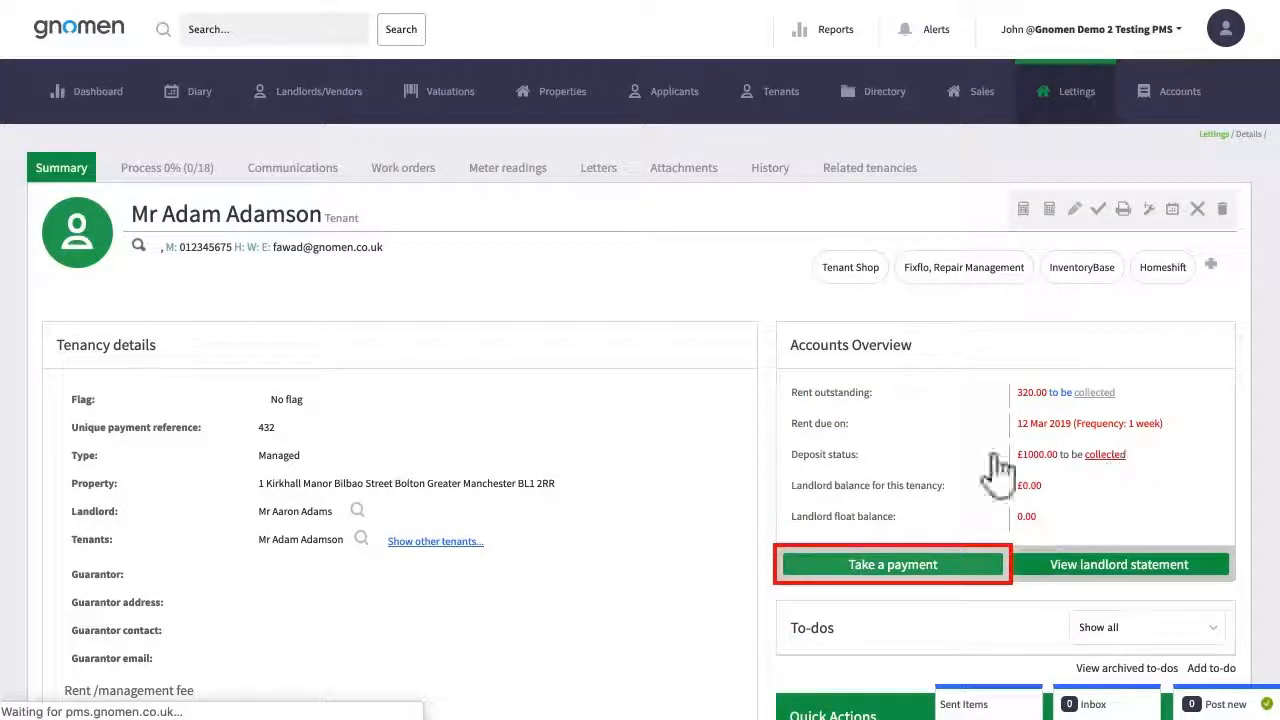
Take a tenant payment with 0 rent received and the memo 'Deposit opening balance'
click(893, 566)
scroll(520, 443, down, 5)
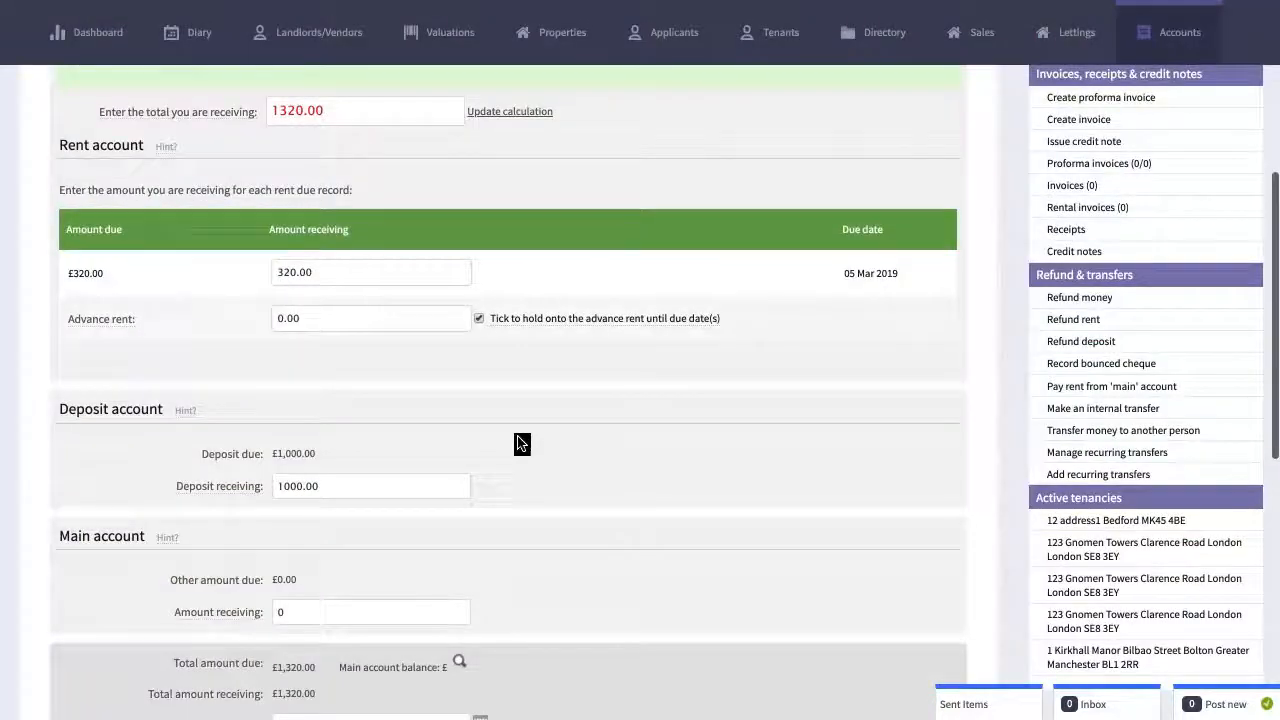
double_click(377, 275)
text(0)
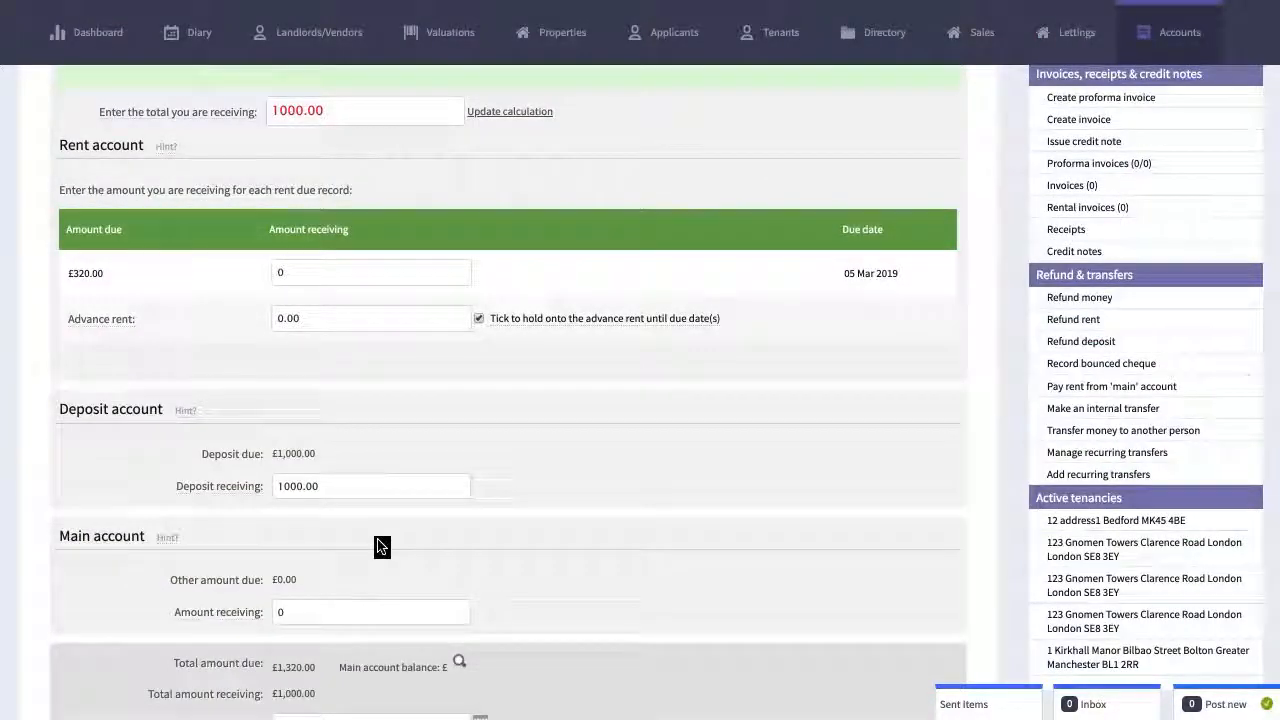
scroll(382, 547, down, 3)
click(353, 537)
text(Depos)
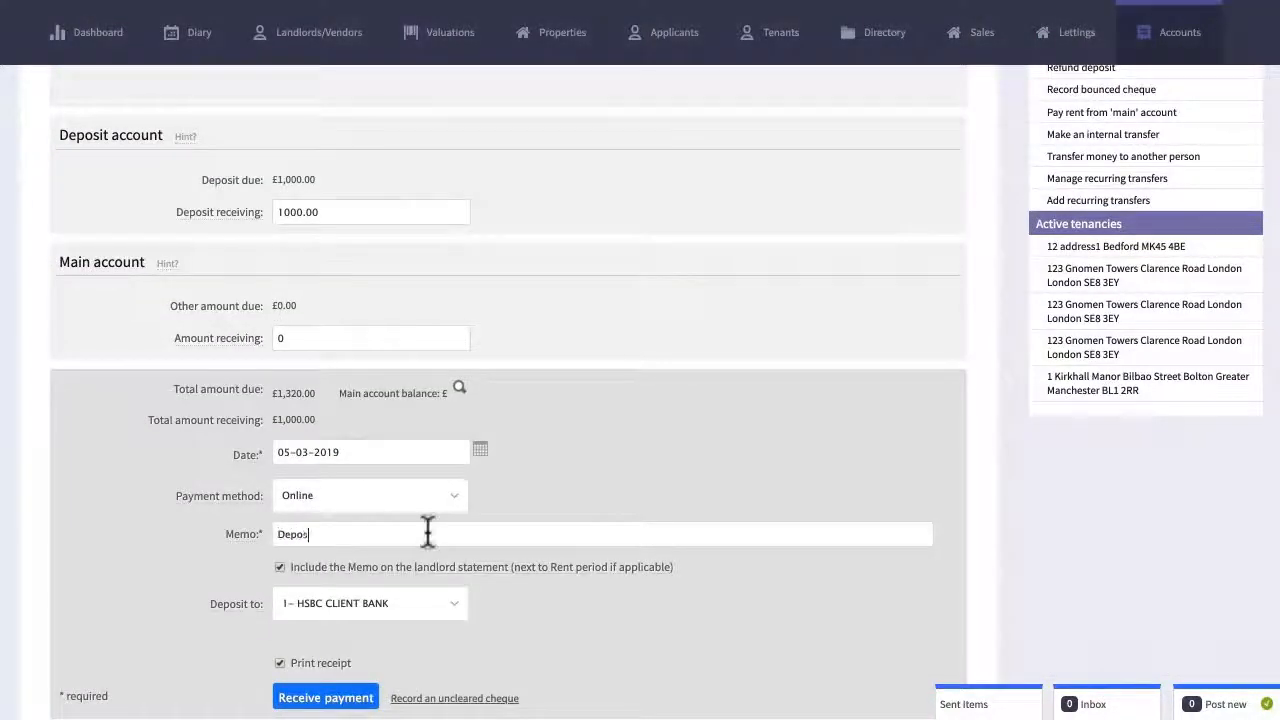
text(it opening balance)
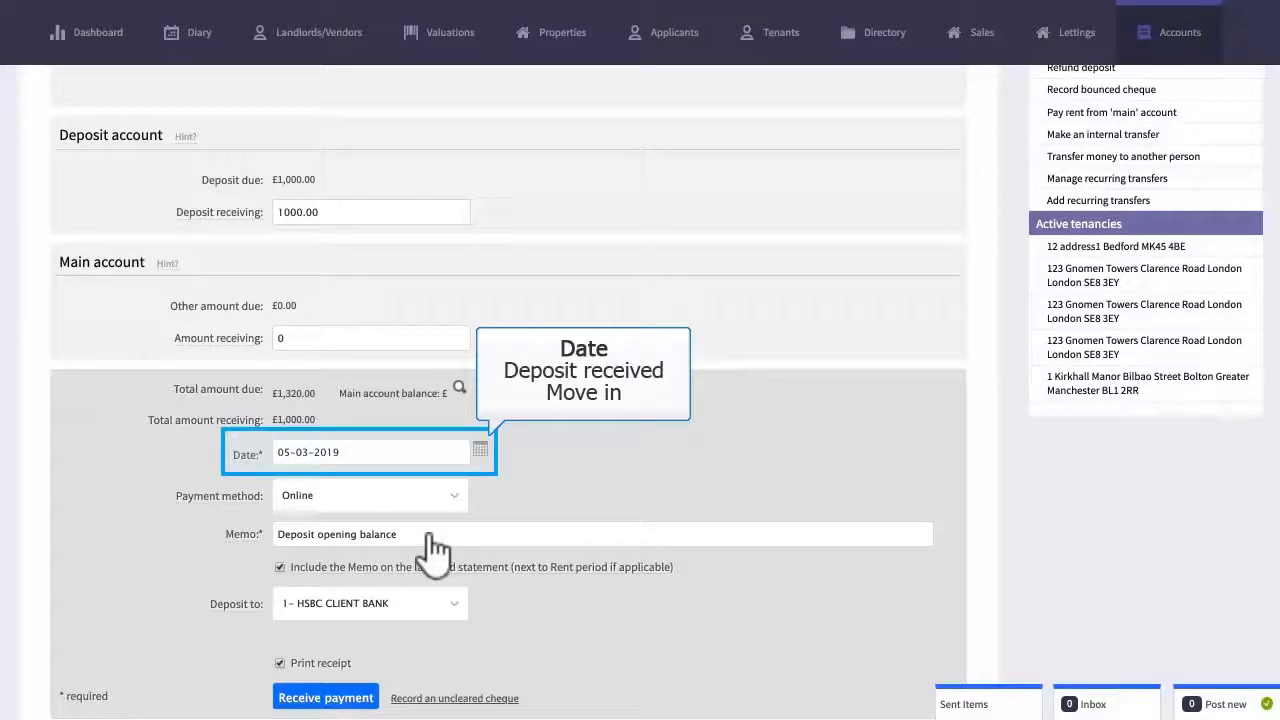
Receive the £1000 deposit into 2- My Deposit Scotland and confirm it
click(340, 612)
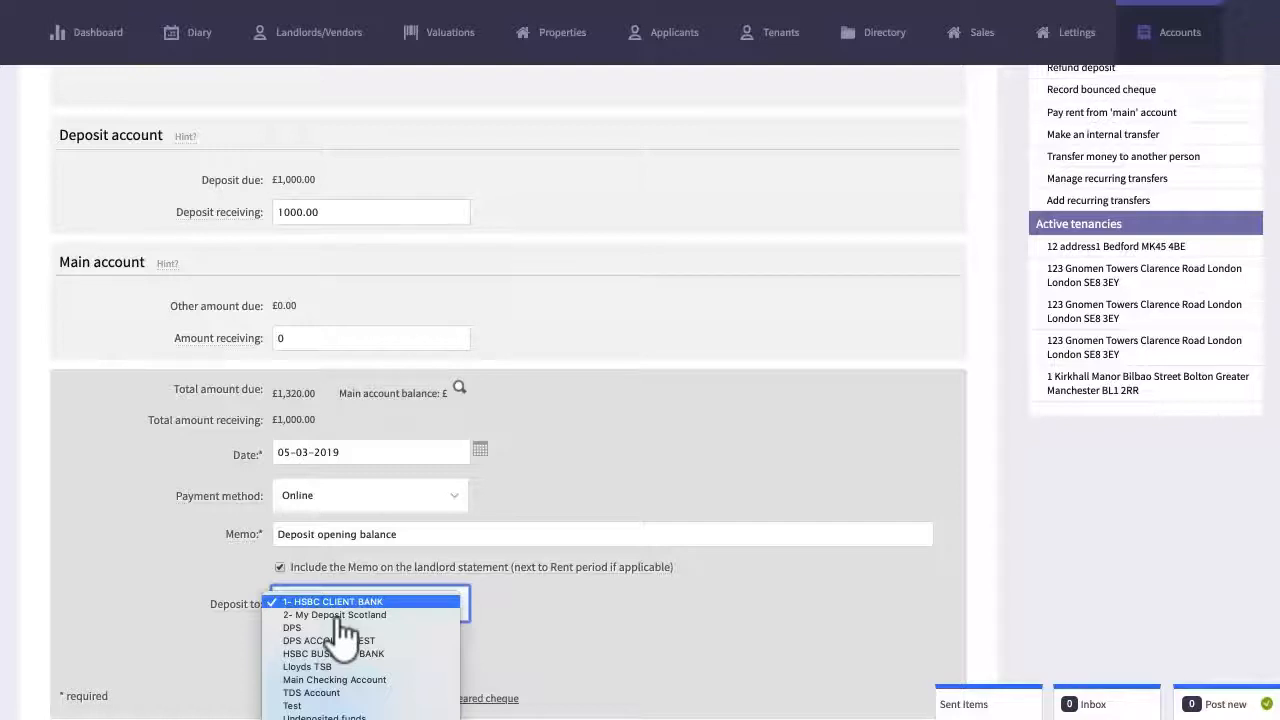
click(340, 615)
click(330, 697)
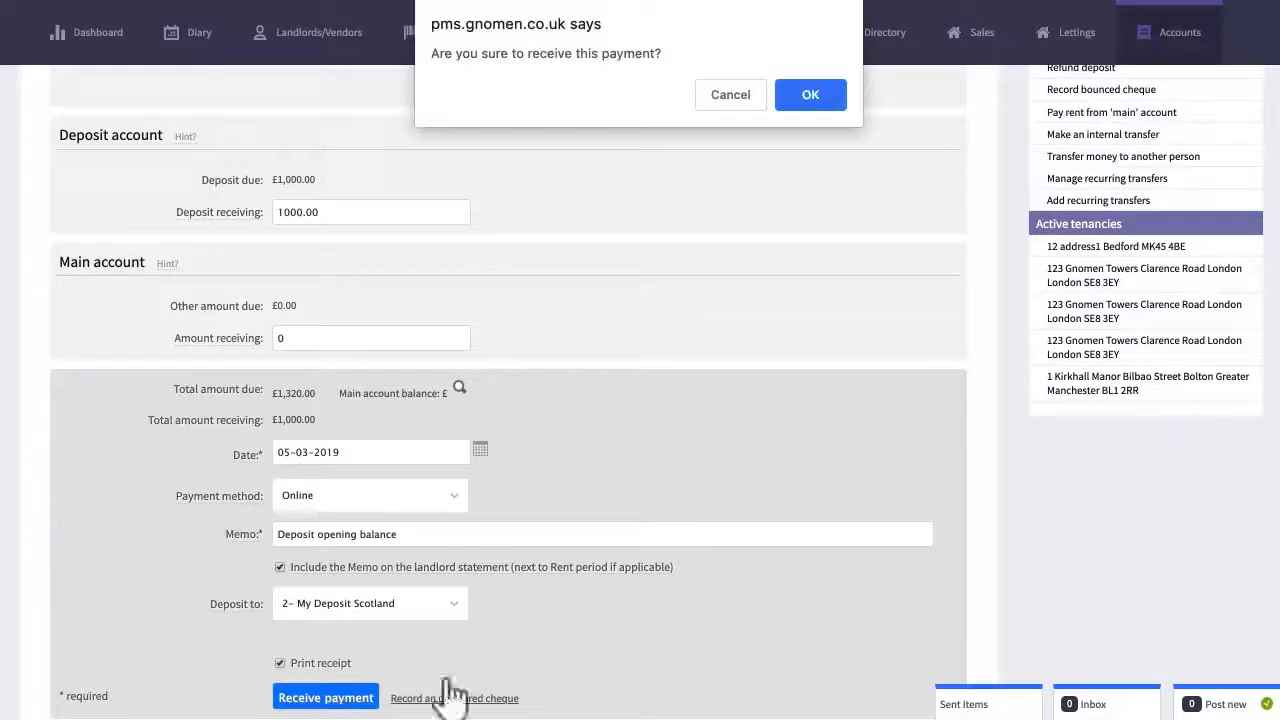
click(810, 97)
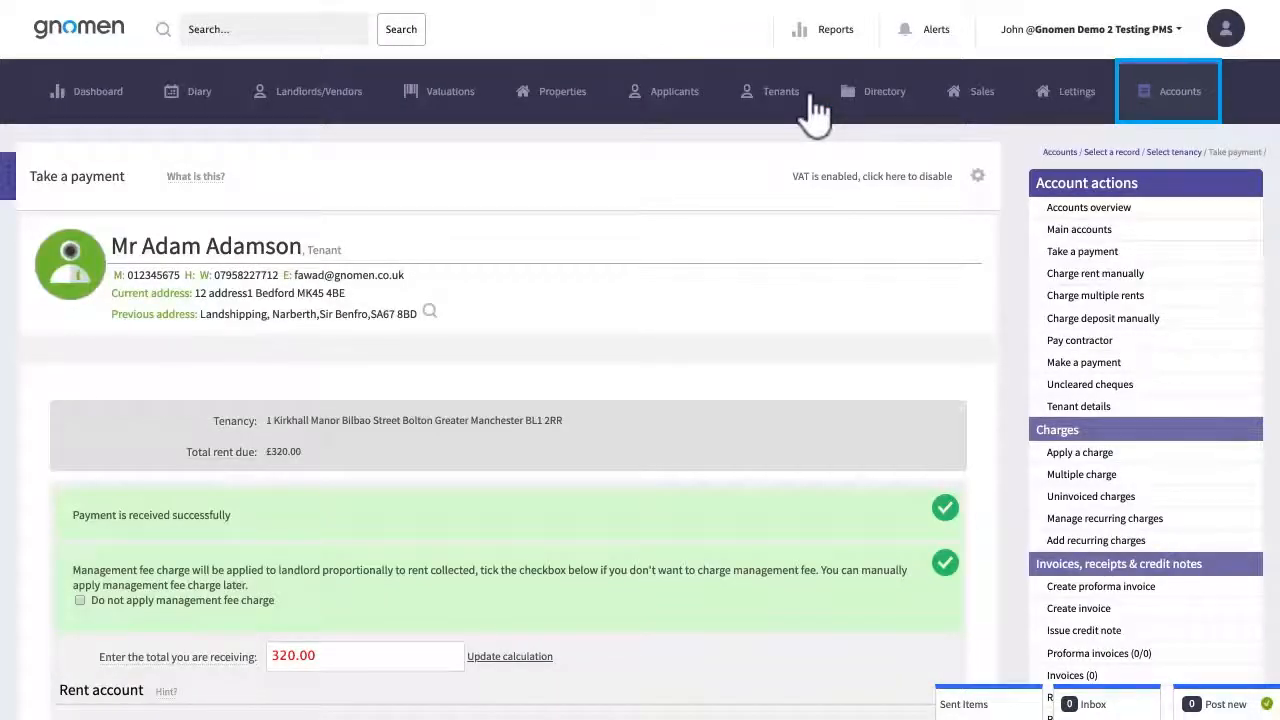
click(1168, 100)
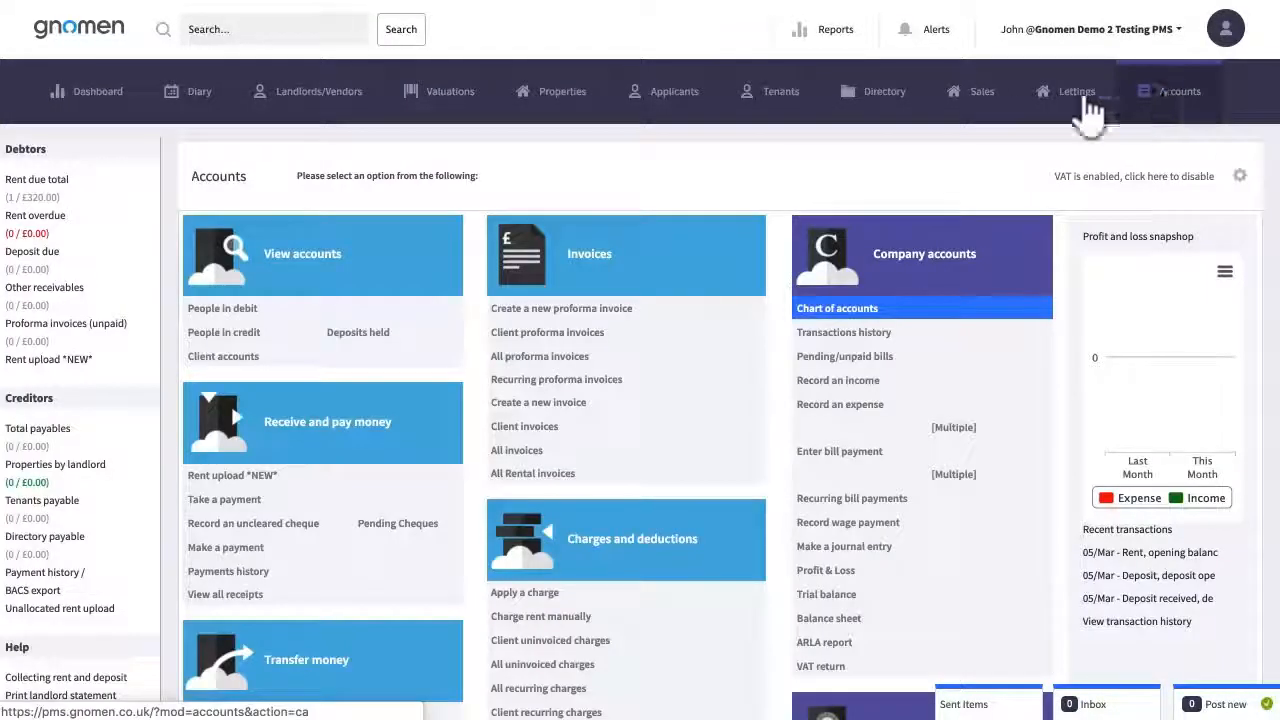
Review 2- My Deposit Scotland in the chart of accounts, then go to Lettings
click(838, 309)
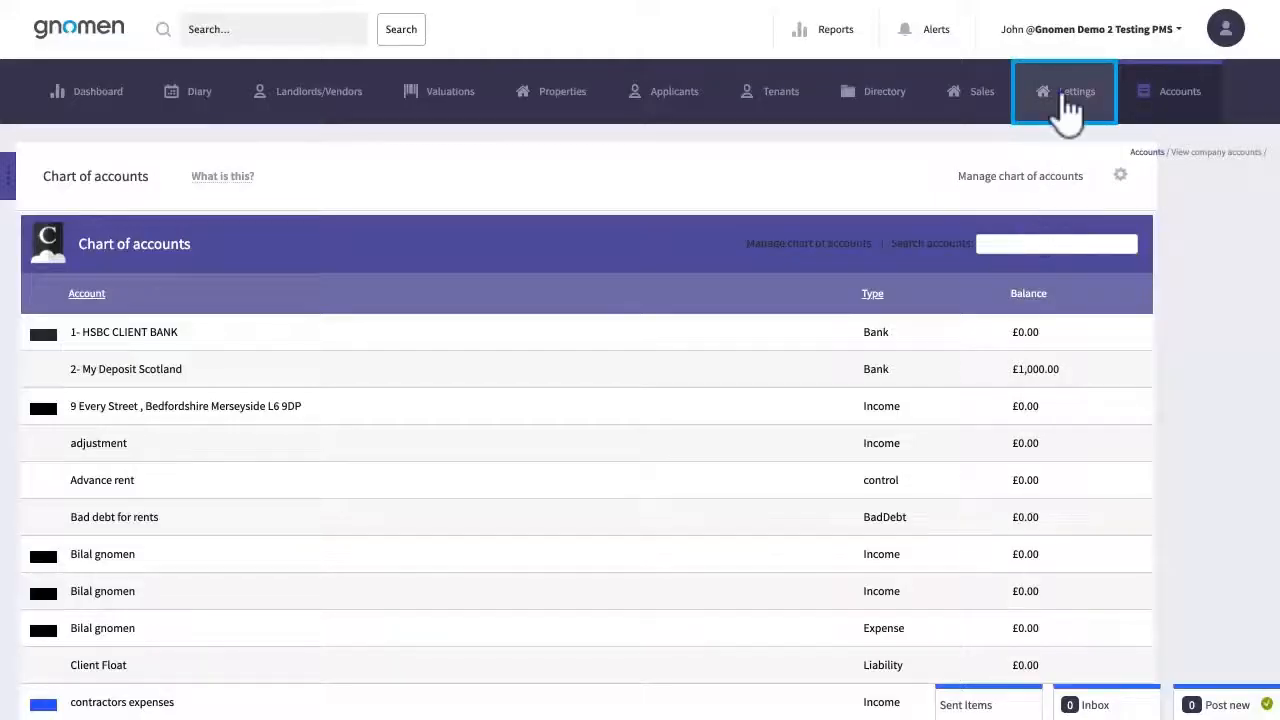
click(1066, 110)
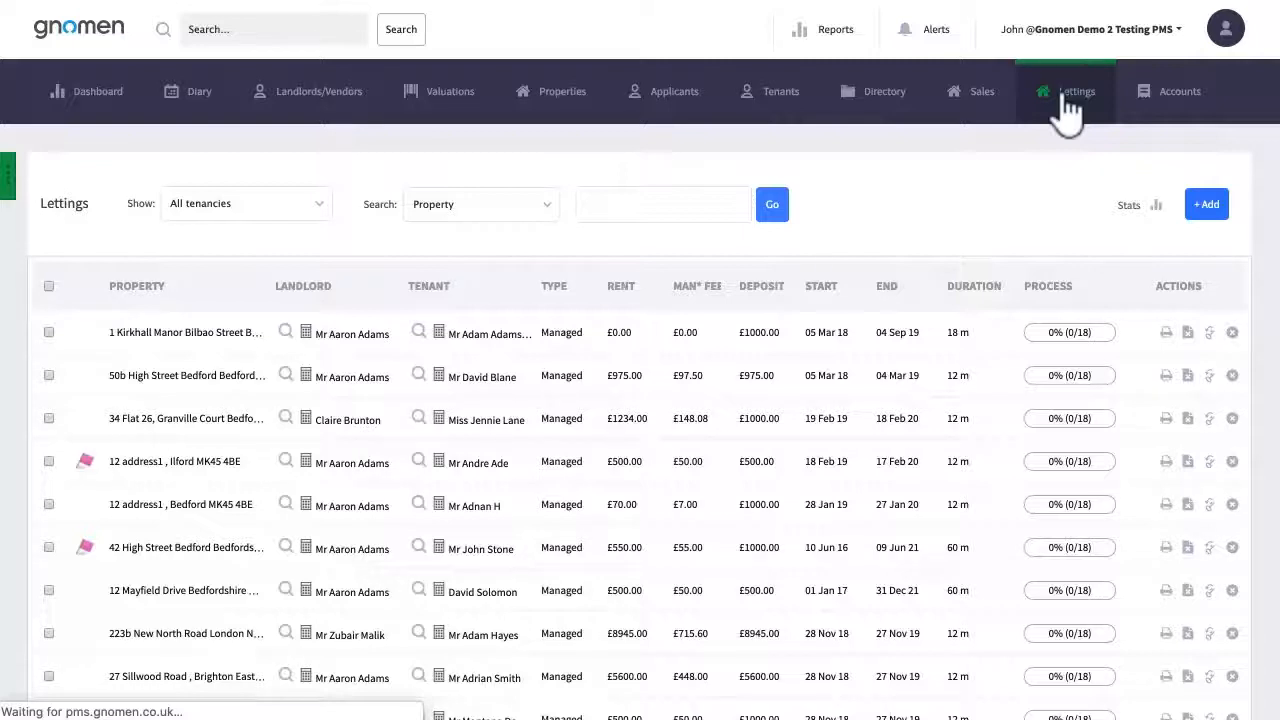
Open the Kirkhall Manor tenancy and view its landlord accounts, Main balance £0.00
click(180, 336)
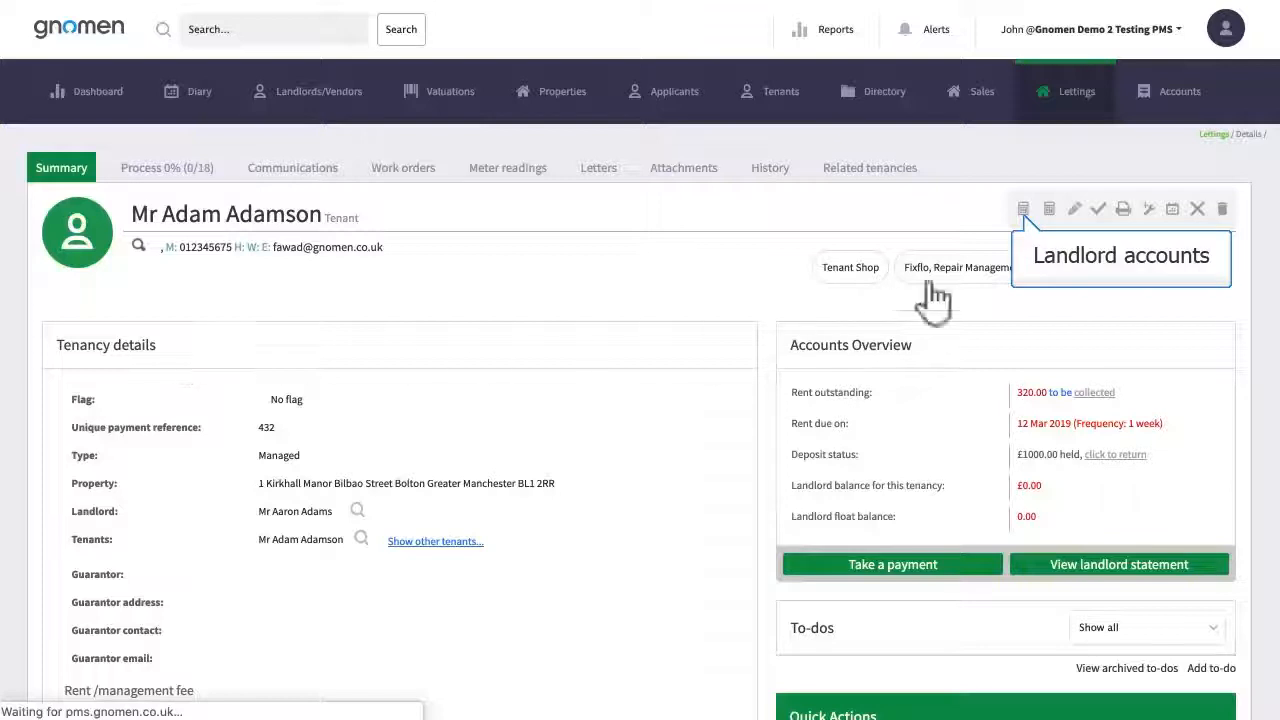
click(1023, 208)
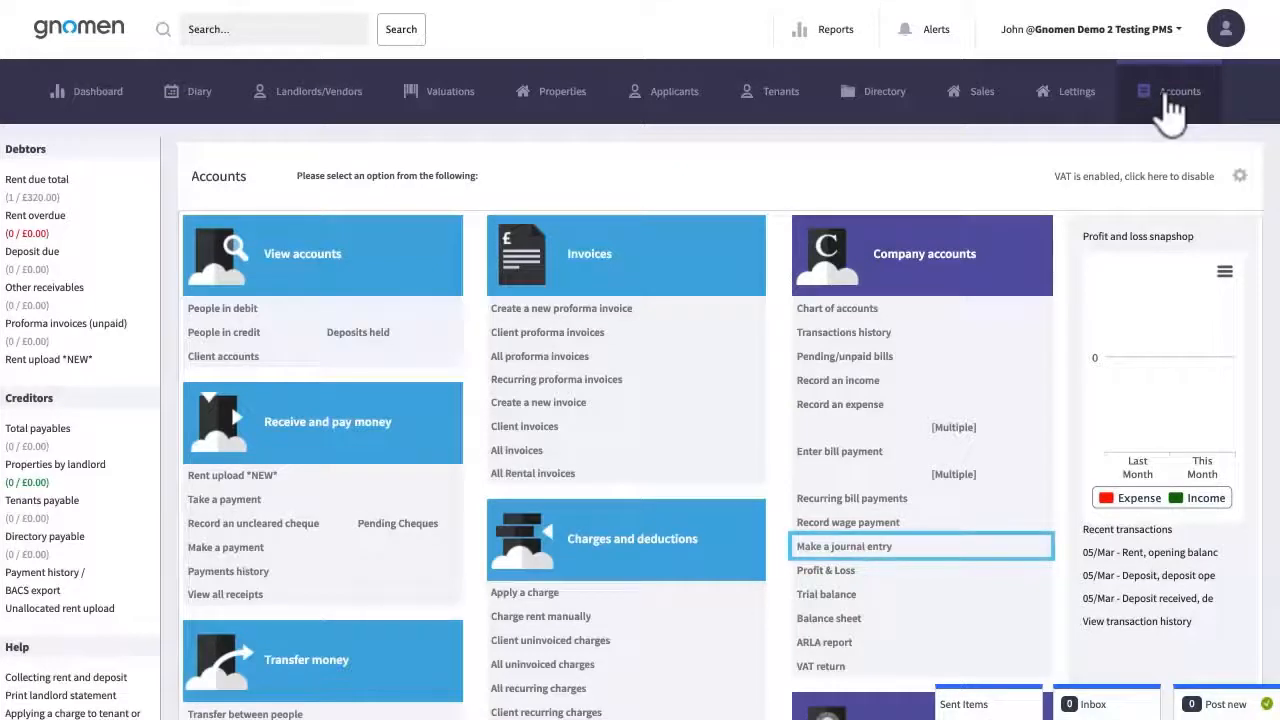
Start a journal entry for the landlord found by searching 'aar' and their Bedford tenancy
click(852, 548)
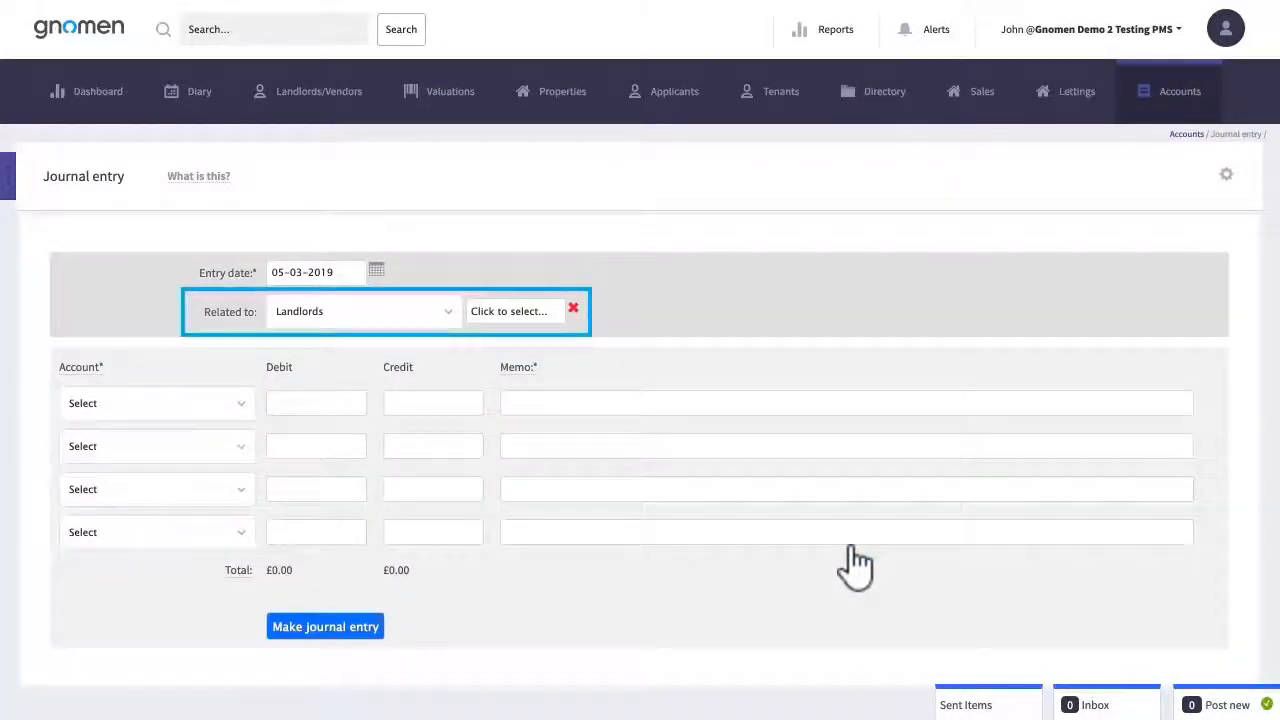
click(508, 313)
text(aar)
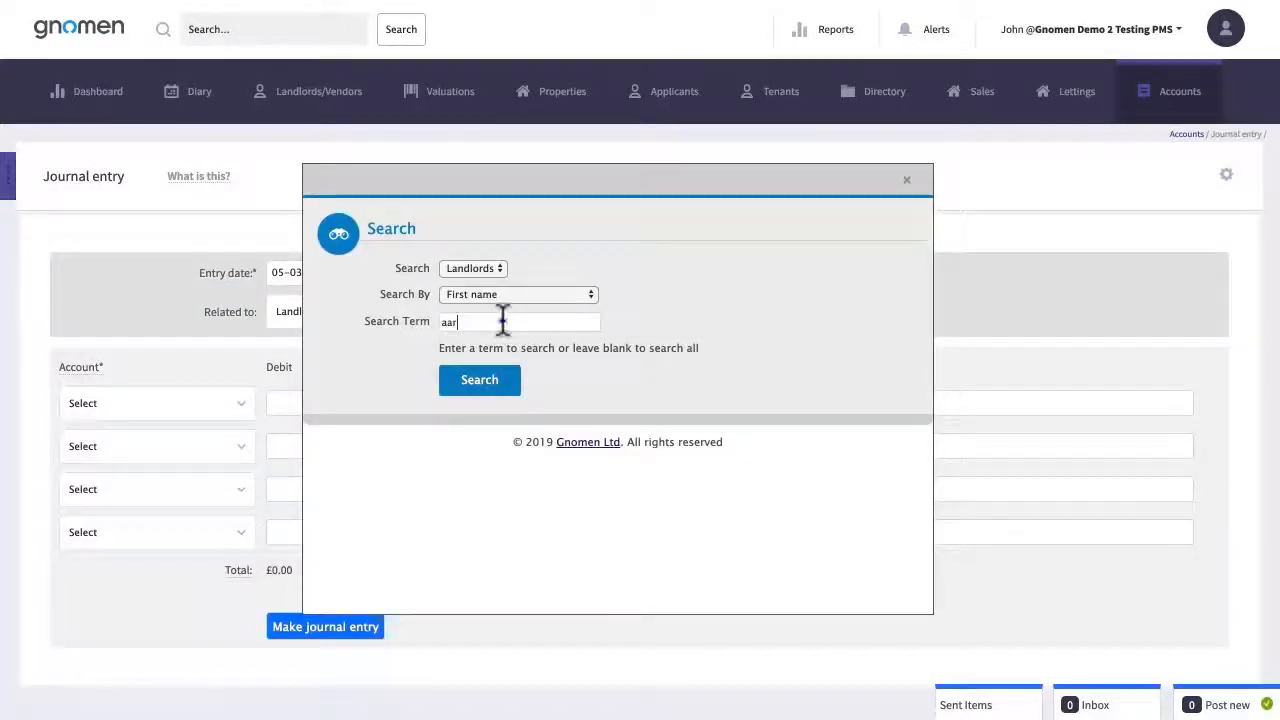
key(Return)
click(372, 500)
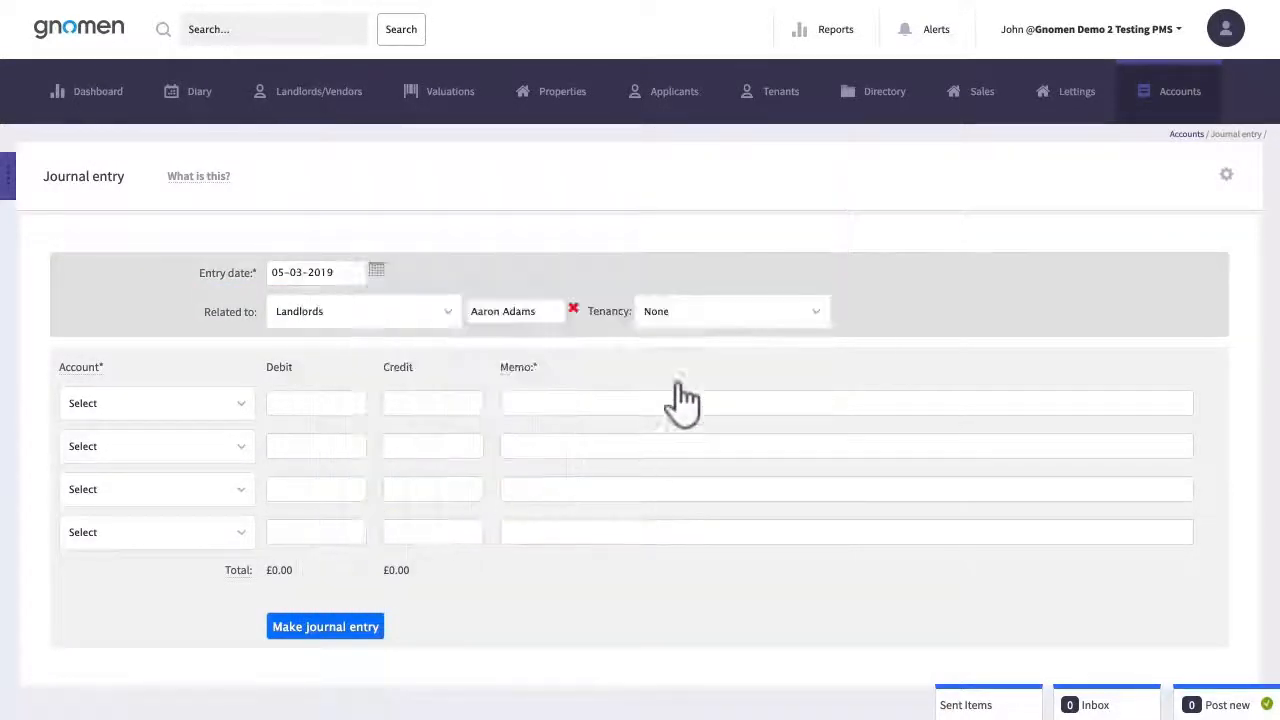
click(688, 316)
click(690, 322)
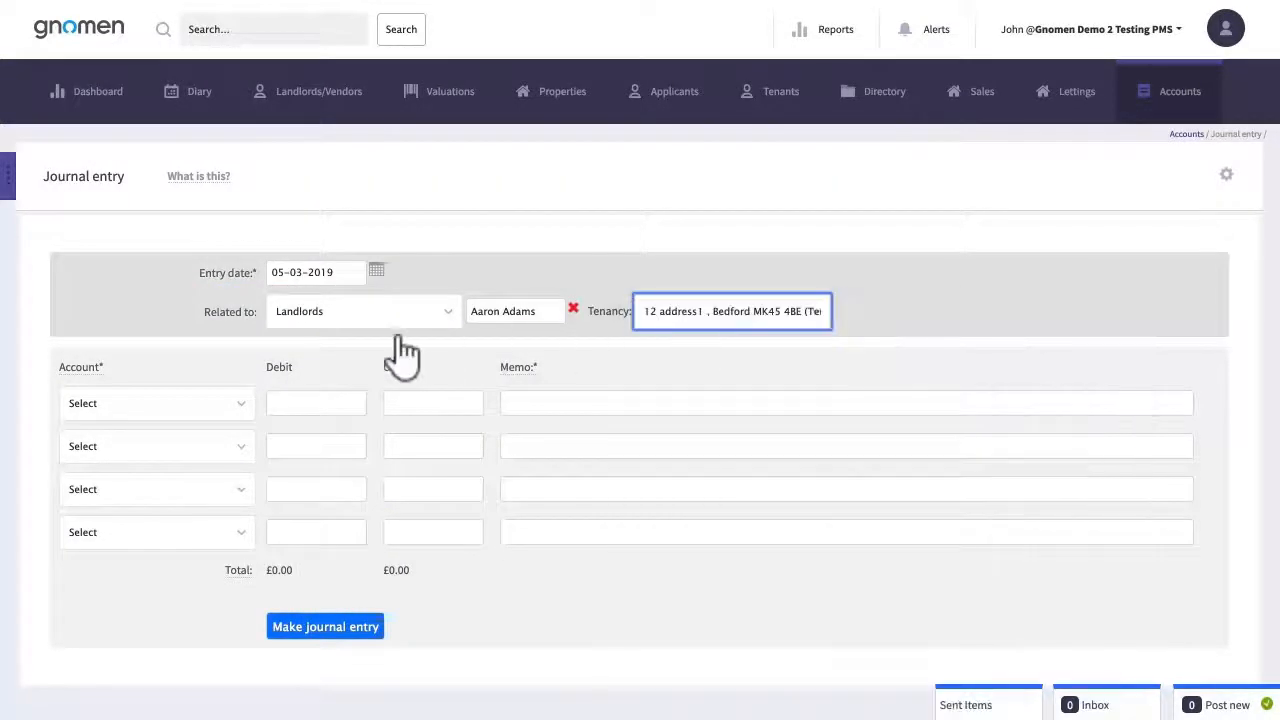
Set the journal lines: Client Accounts credit 300 and Opening balance debit 300
click(232, 405)
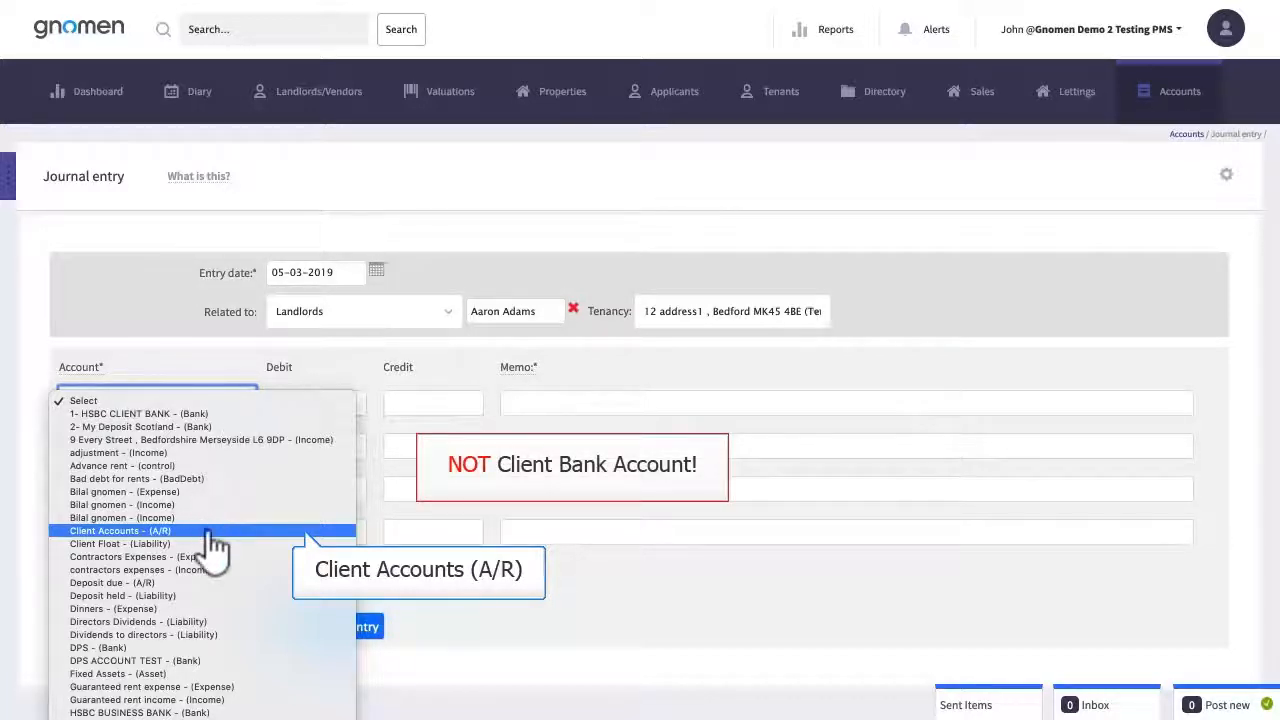
click(212, 531)
click(220, 462)
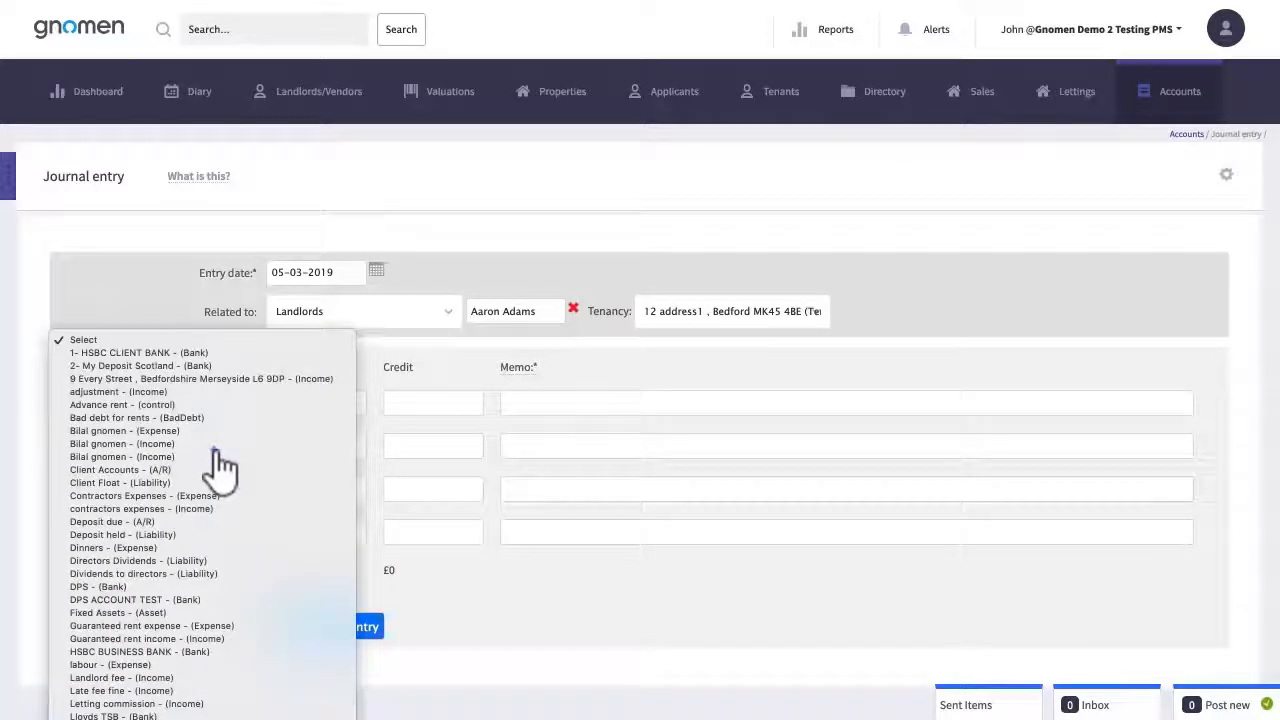
click(222, 466)
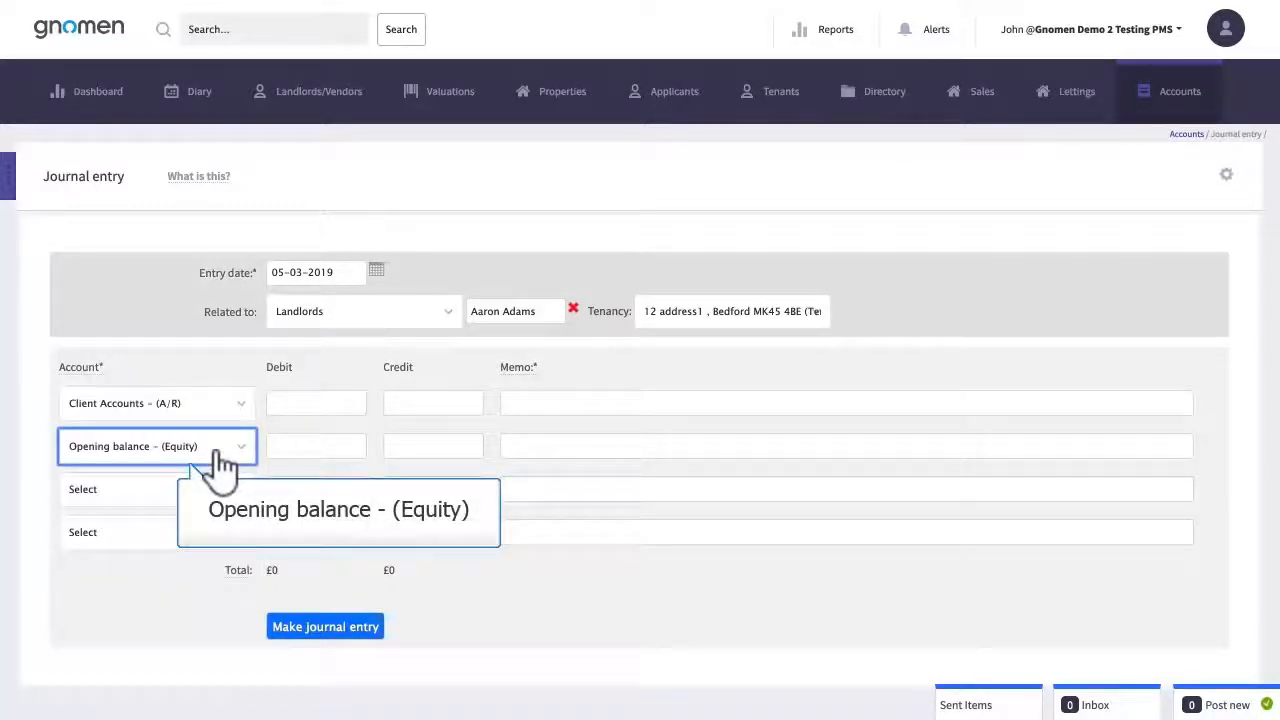
click(438, 400)
text(300)
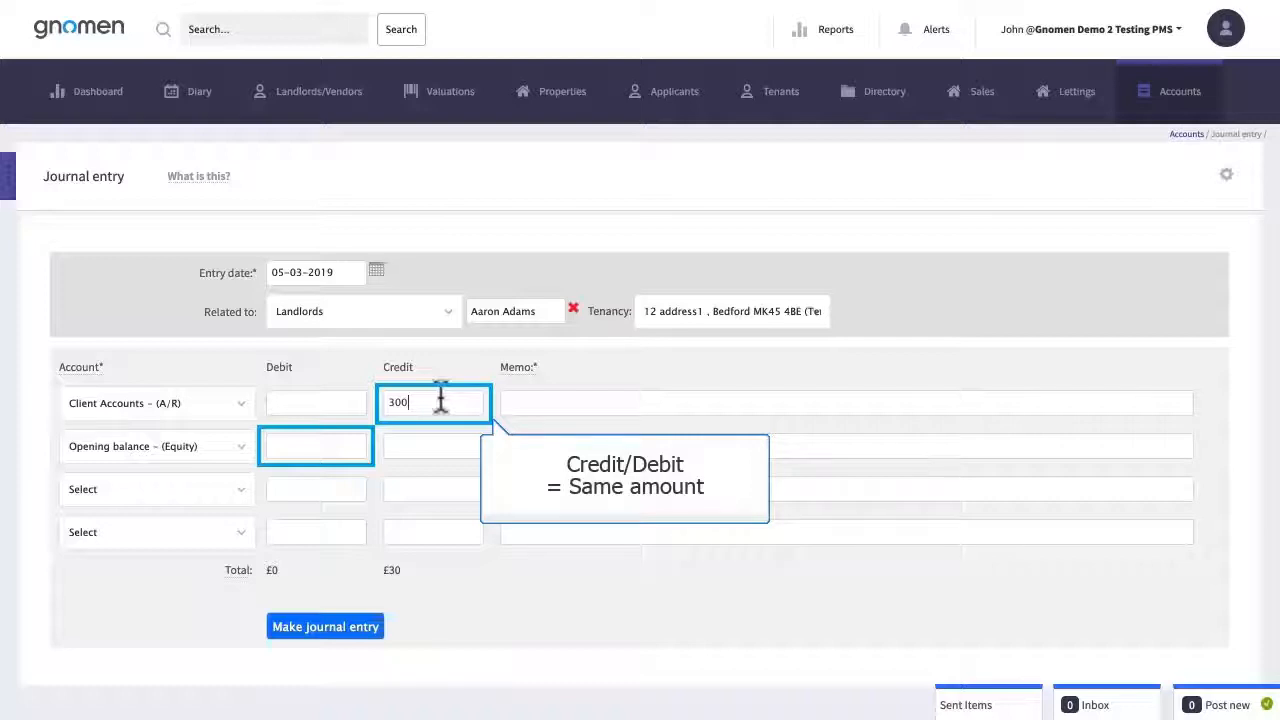
click(340, 446)
text(300)
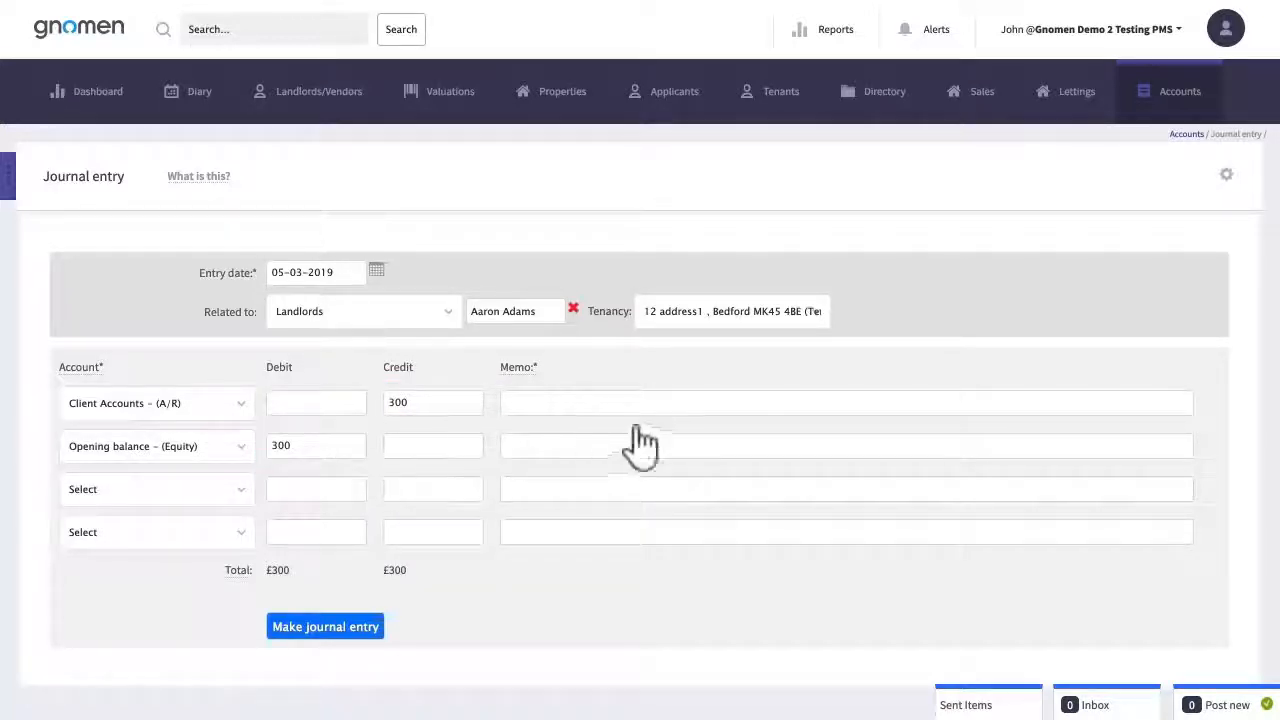
Give both lines the landlord's opening-balance memo, then post and confirm the journal
click(690, 400)
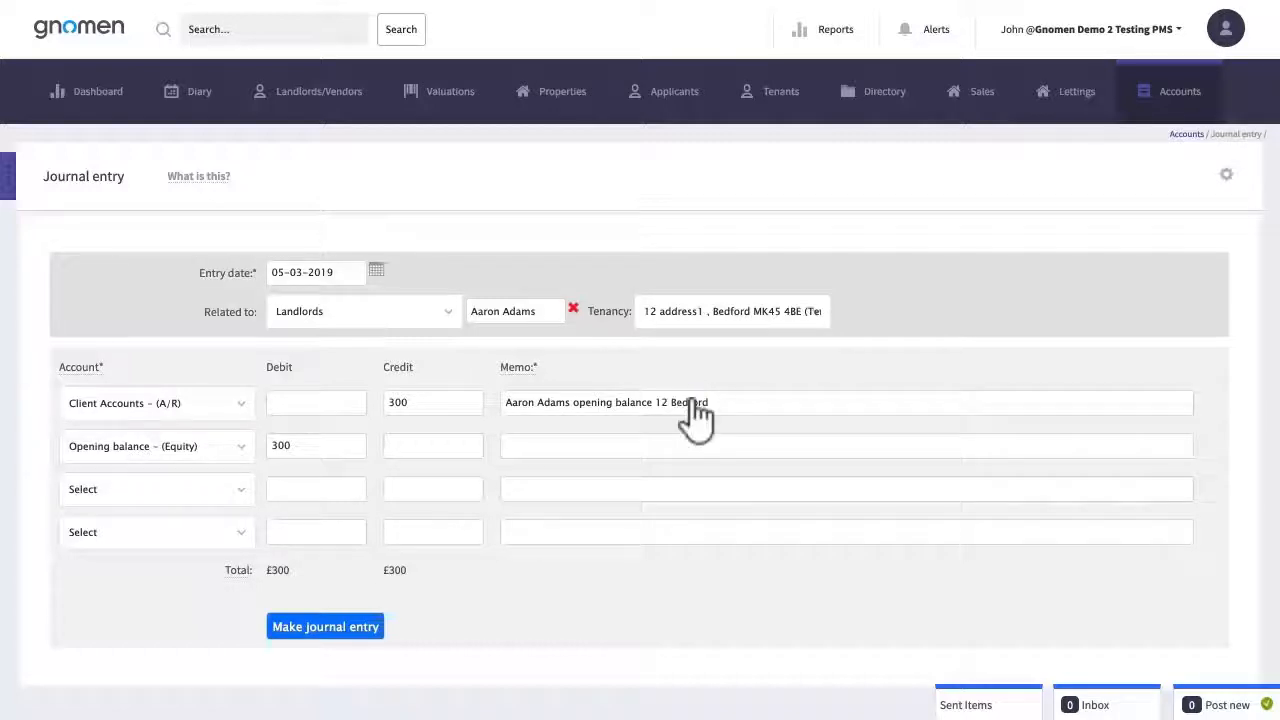
click(780, 455)
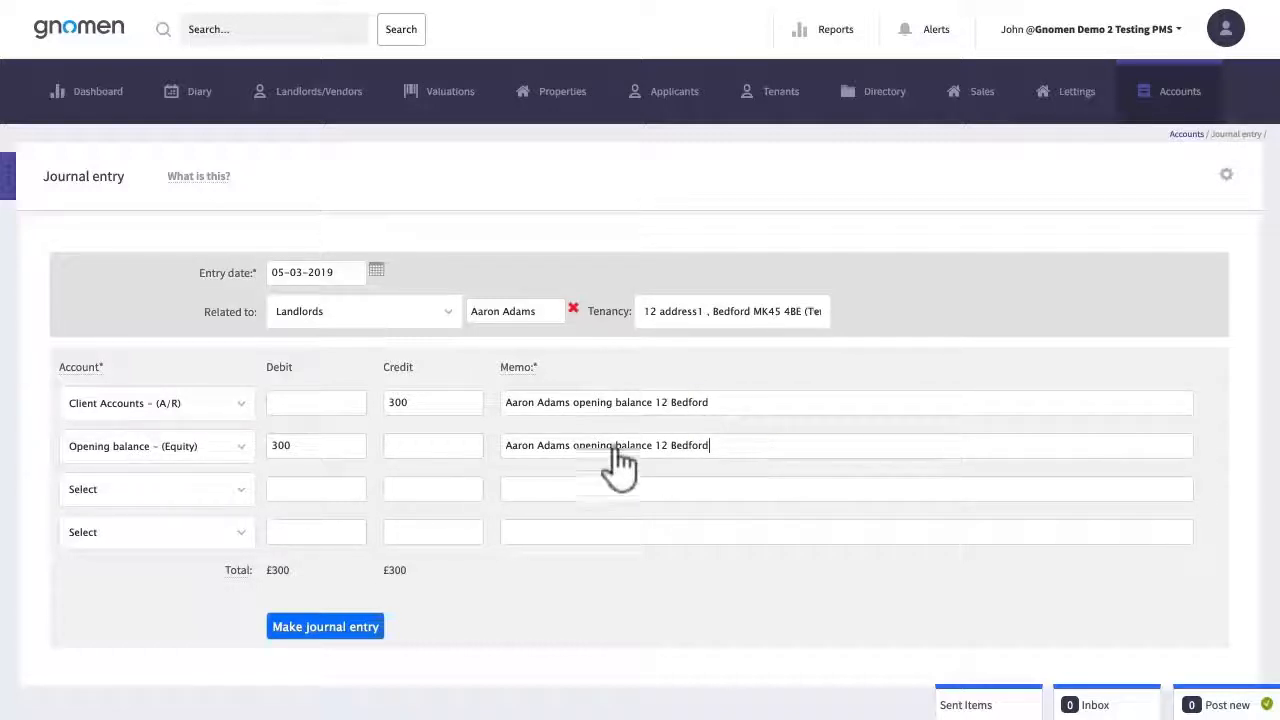
click(325, 630)
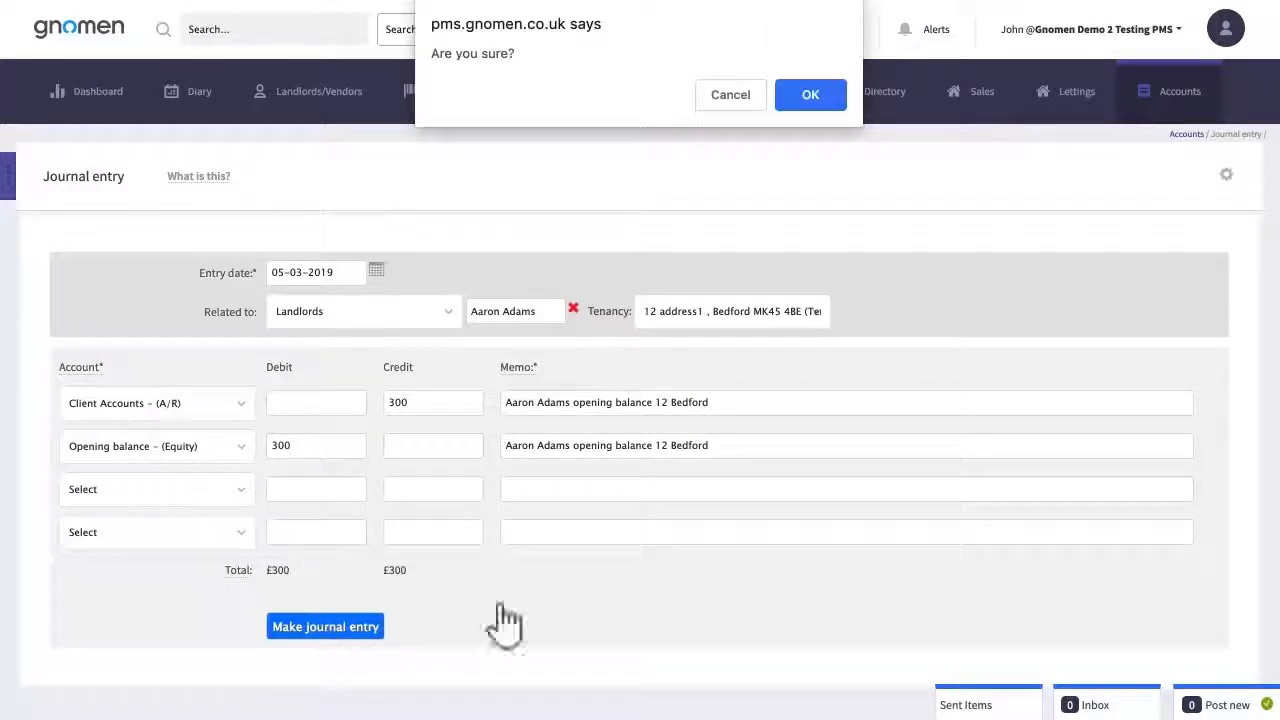
click(810, 98)
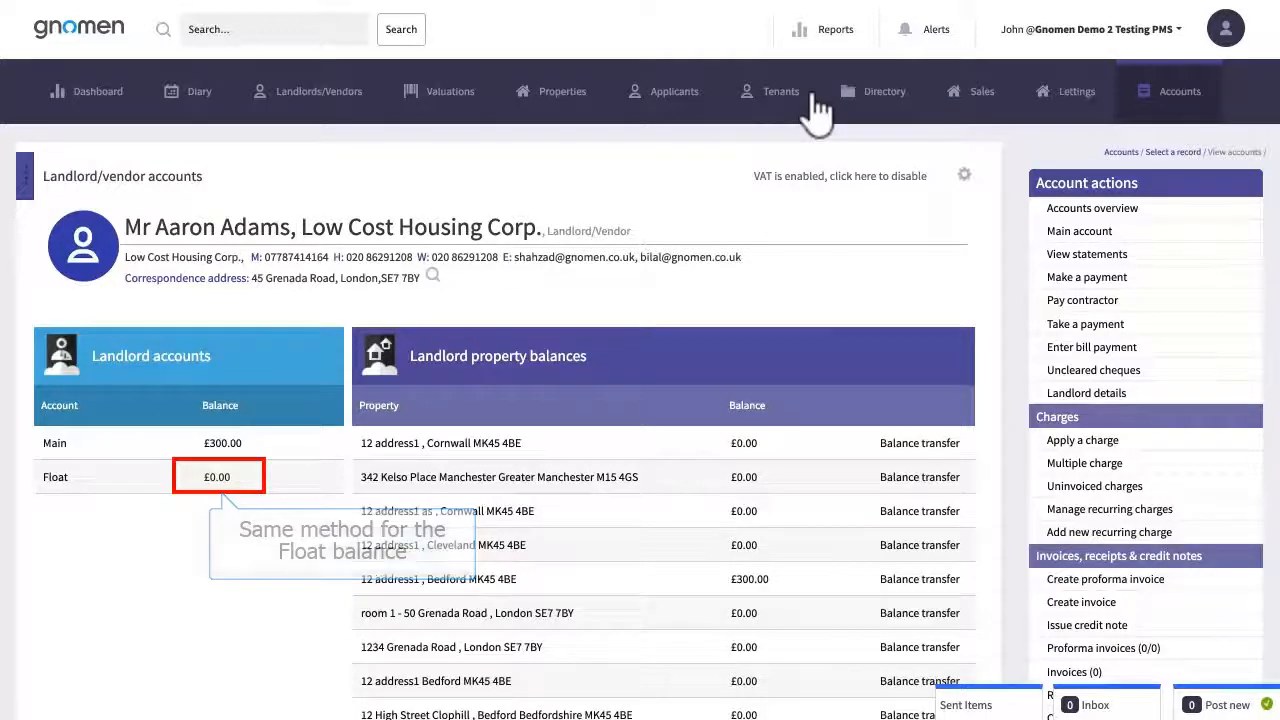
Confirm the landlord's Main balance reads £300.00 and return to the Accounts overview
click(1178, 110)
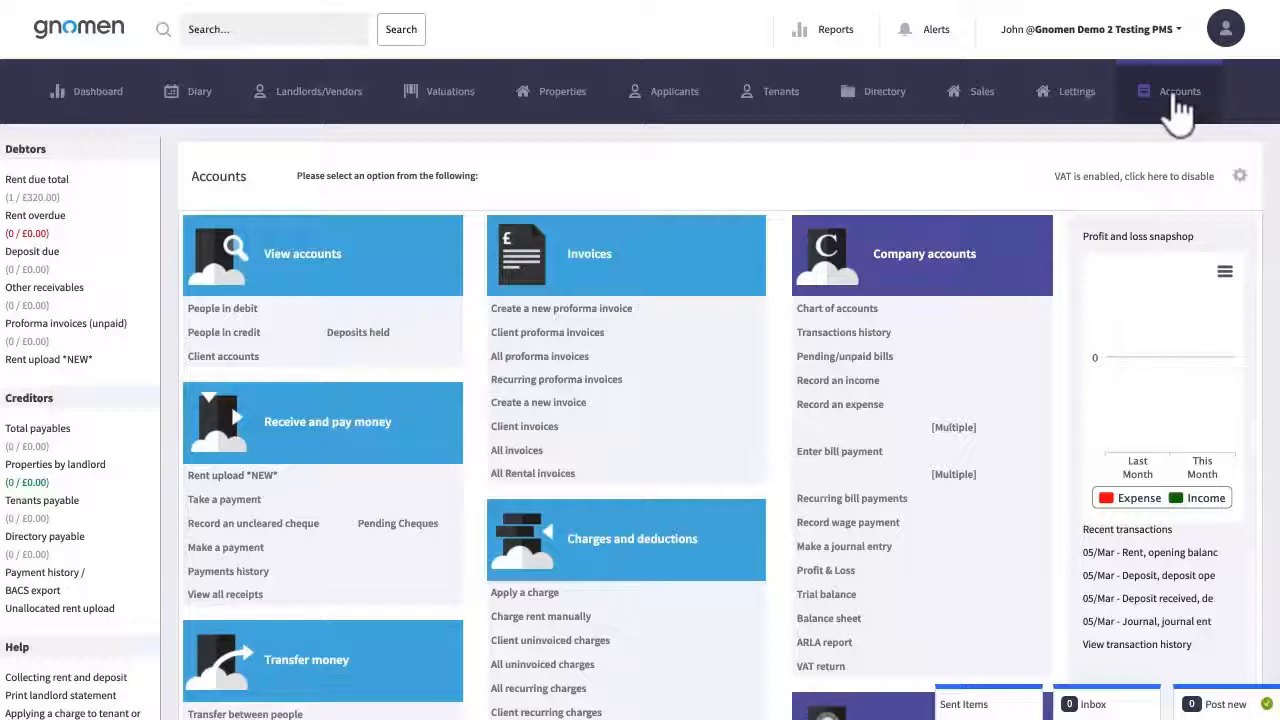
click(838, 309)
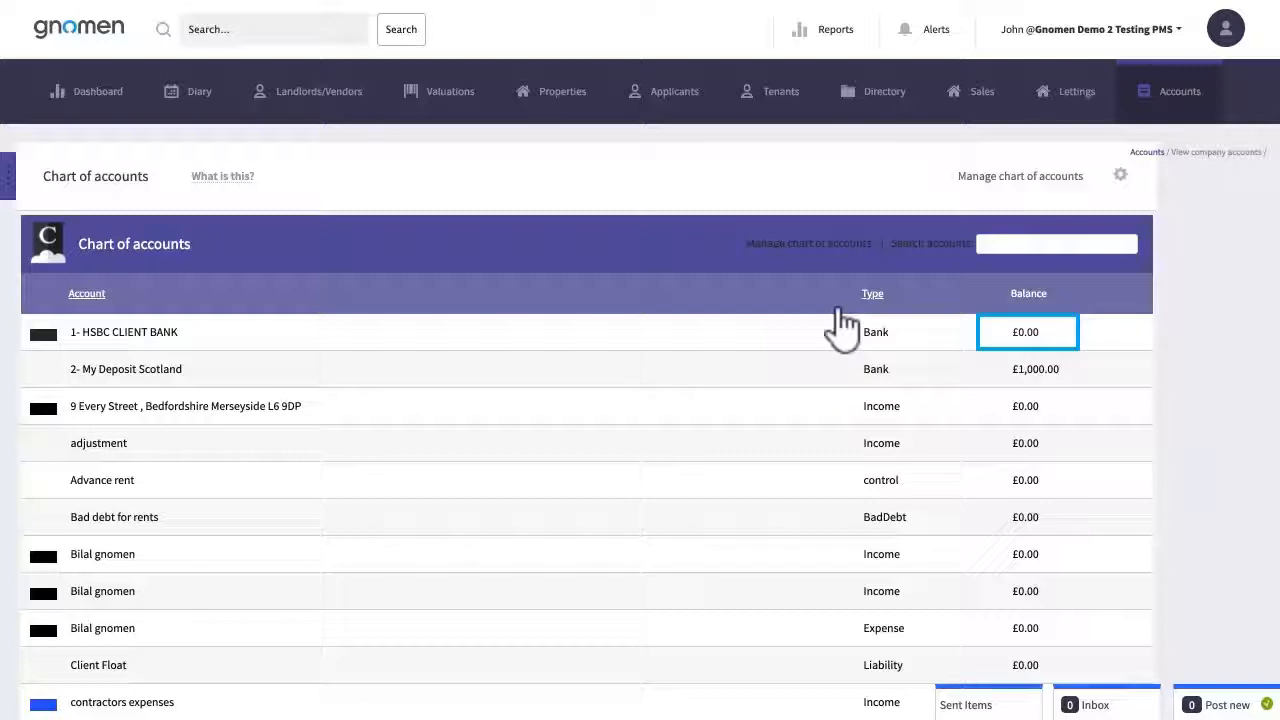
click(126, 334)
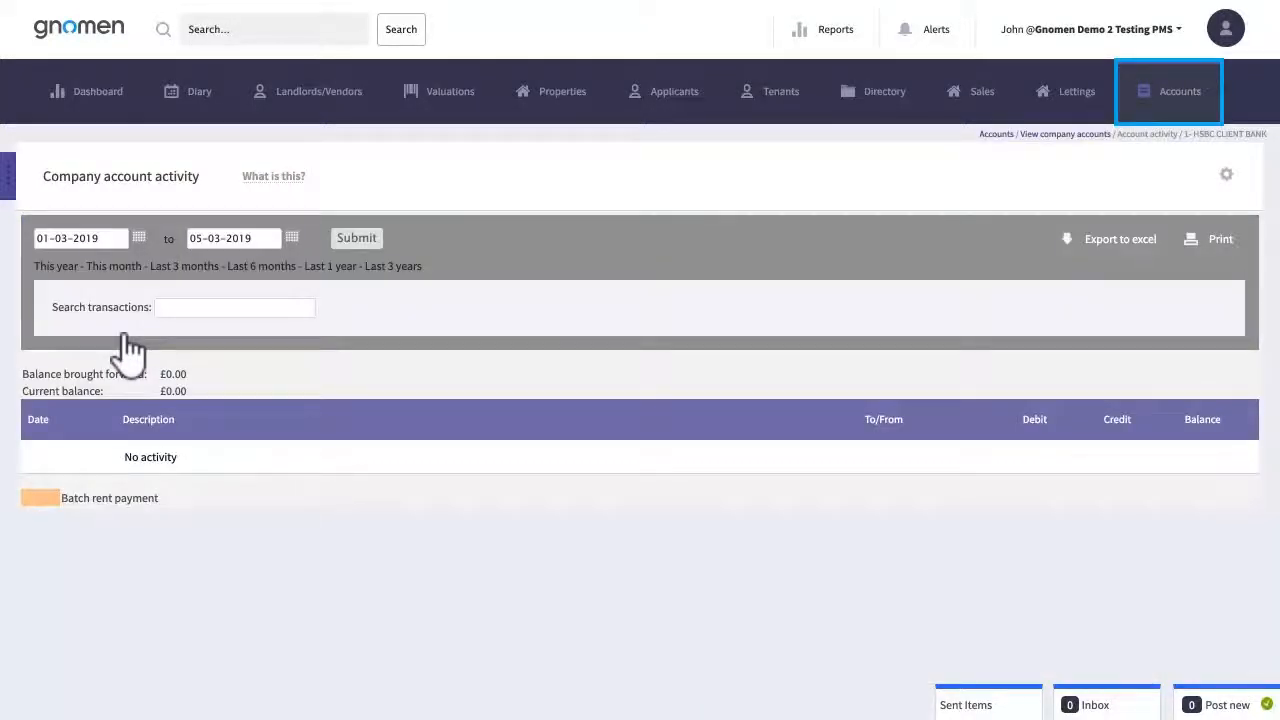
click(1171, 112)
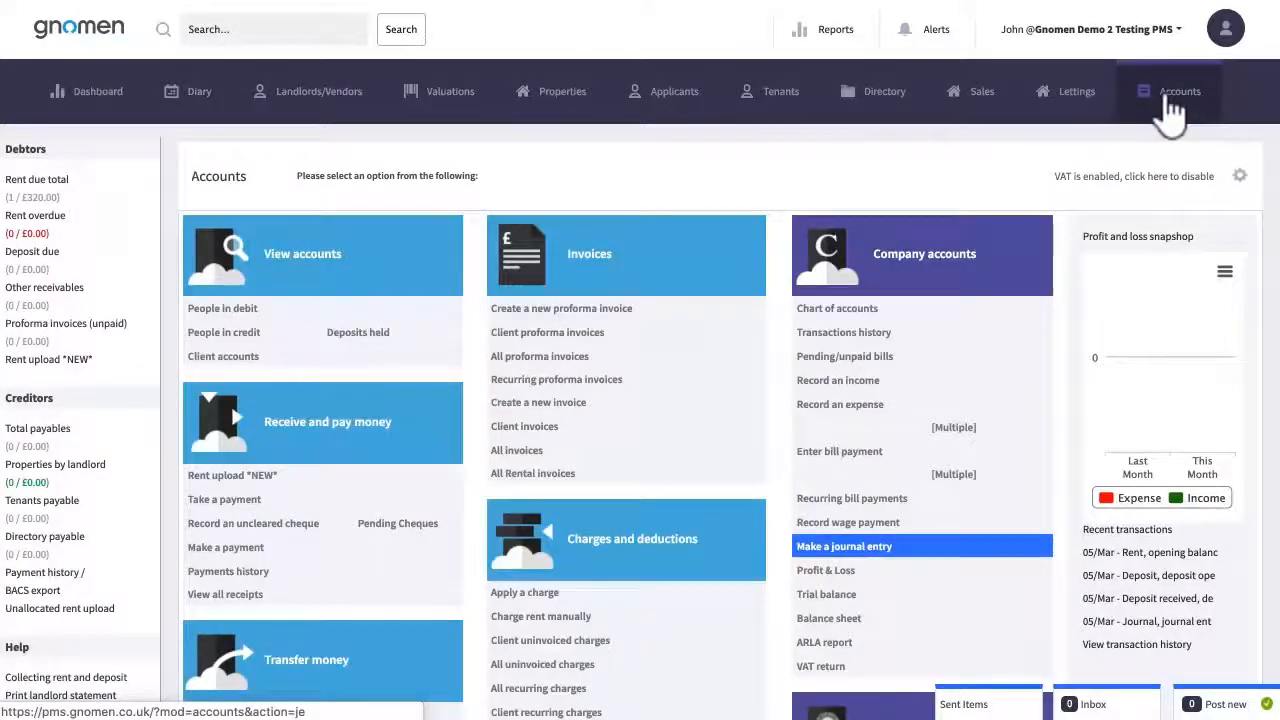
Start a journal with 1- HSBC CLIENT BANK debit 300 and Opening balance credit 300
click(877, 547)
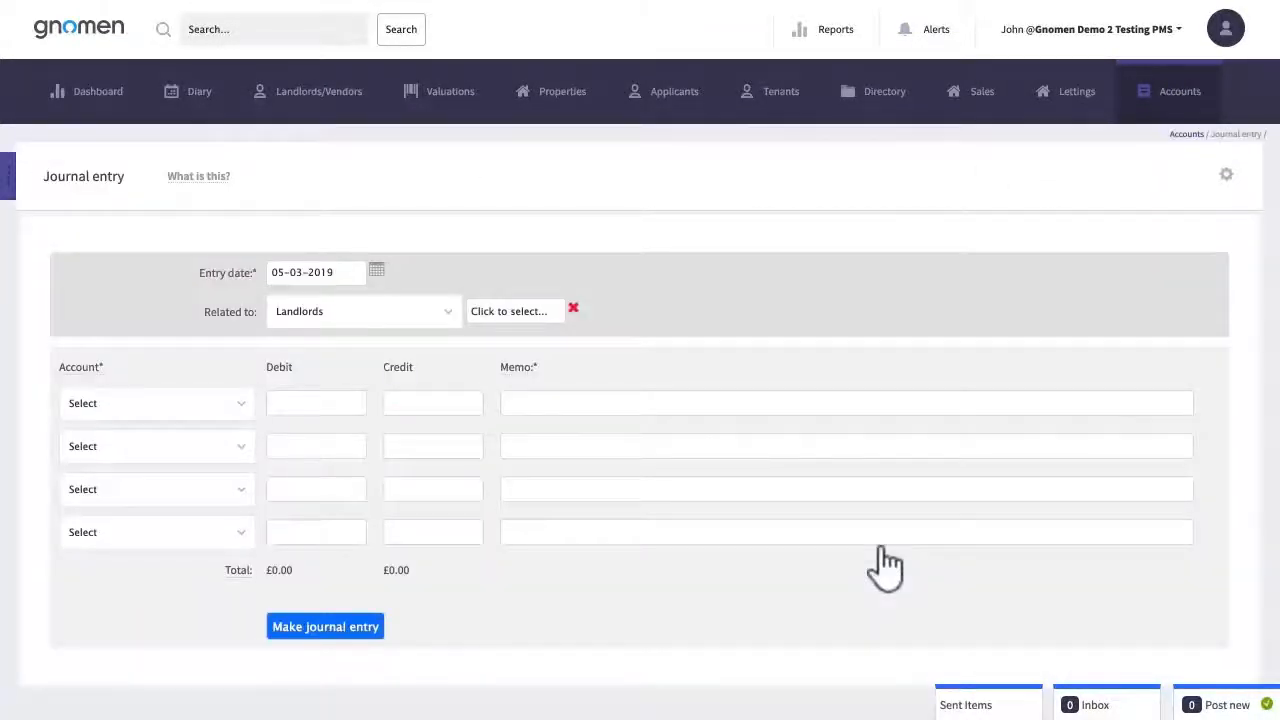
click(236, 403)
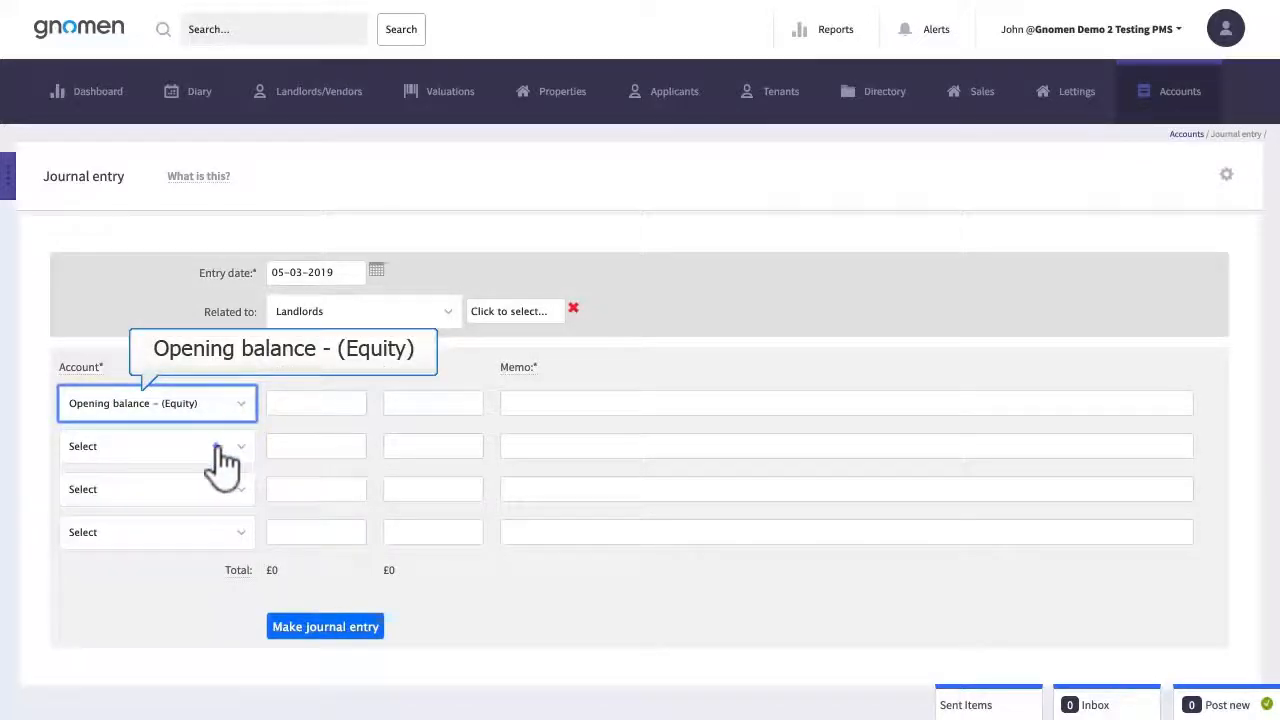
click(222, 450)
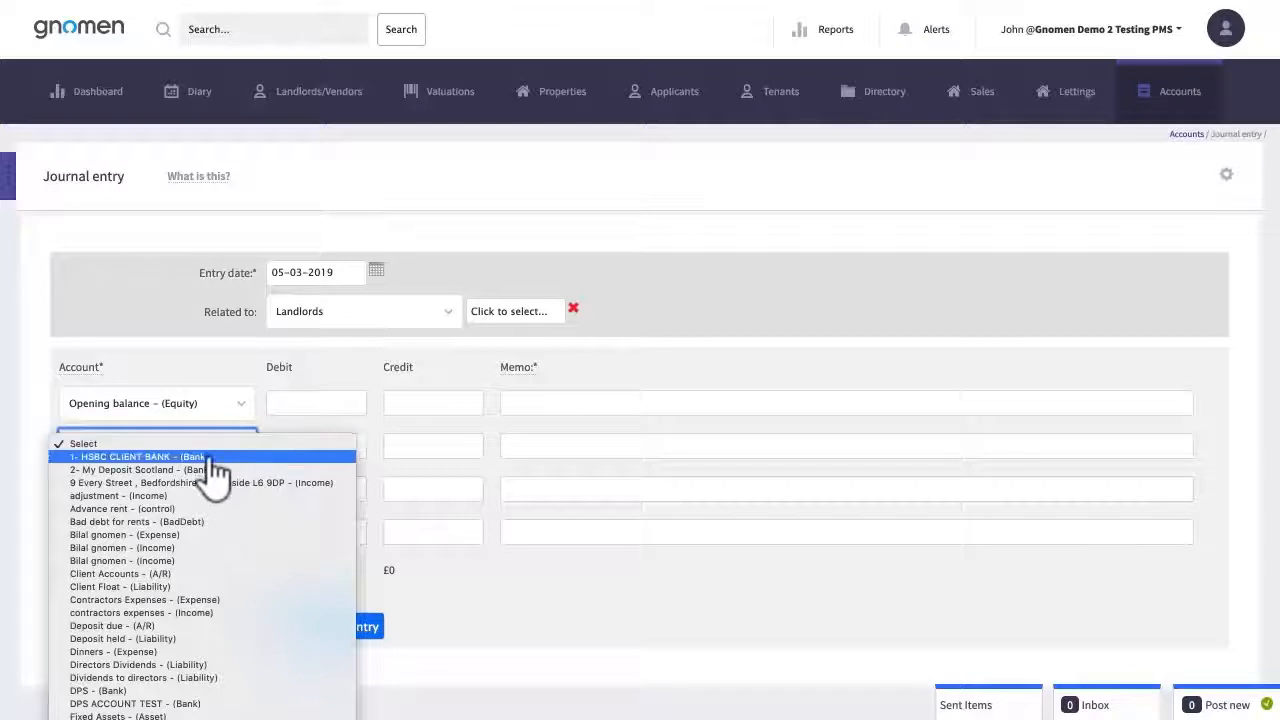
click(214, 457)
click(342, 450)
text(30)
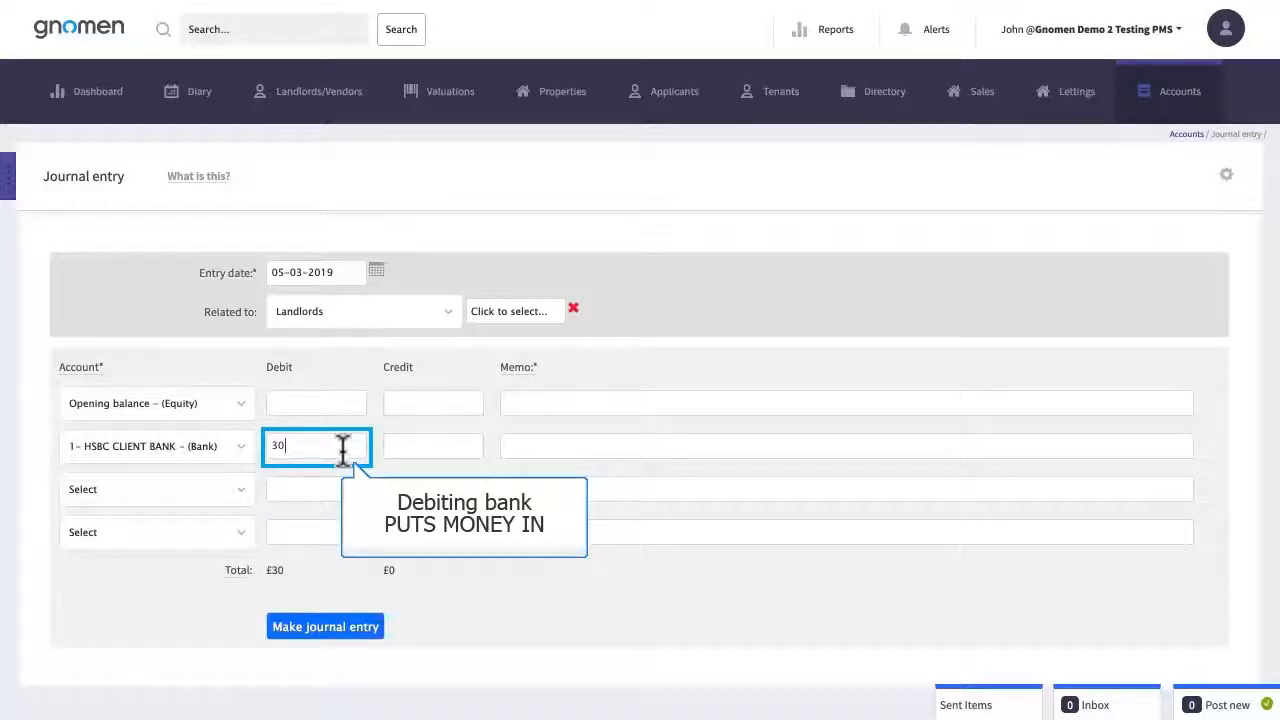
text(0)
click(455, 402)
text(30)
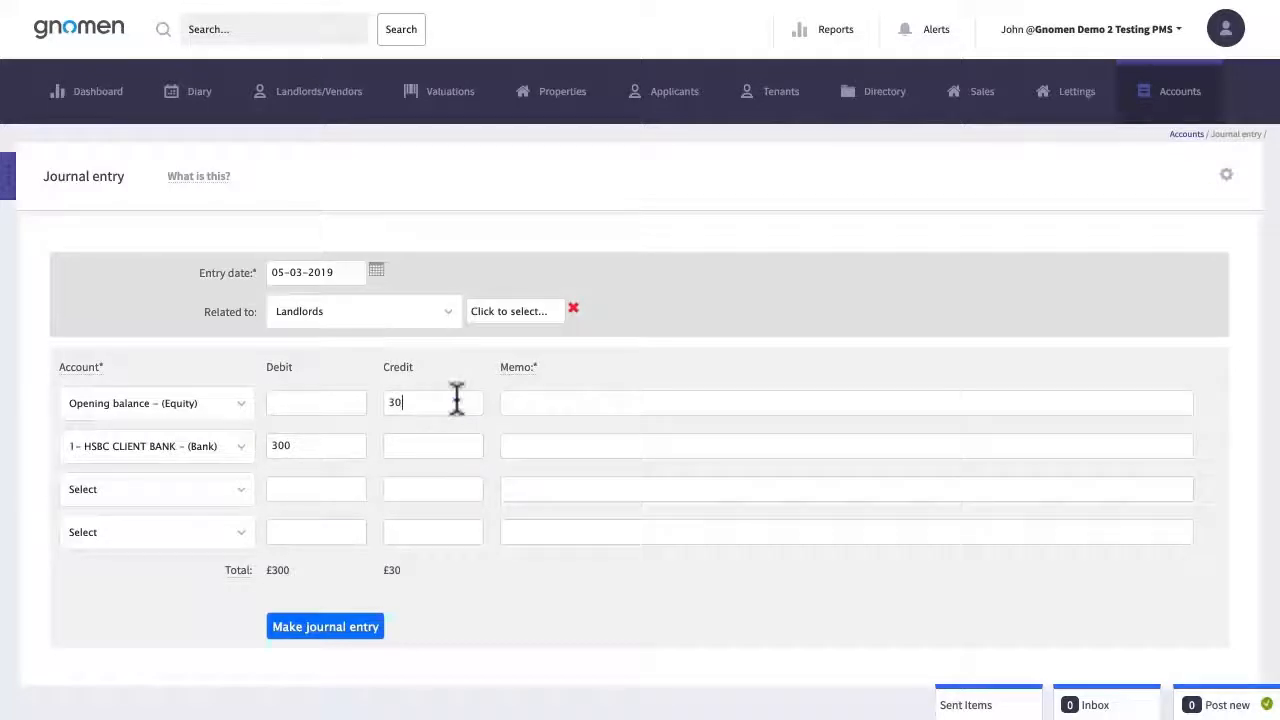
text(0)
Add the memo 'Bank opening balance' to both lines, then post and confirm the journal
click(720, 402)
text(Bank opening balance)
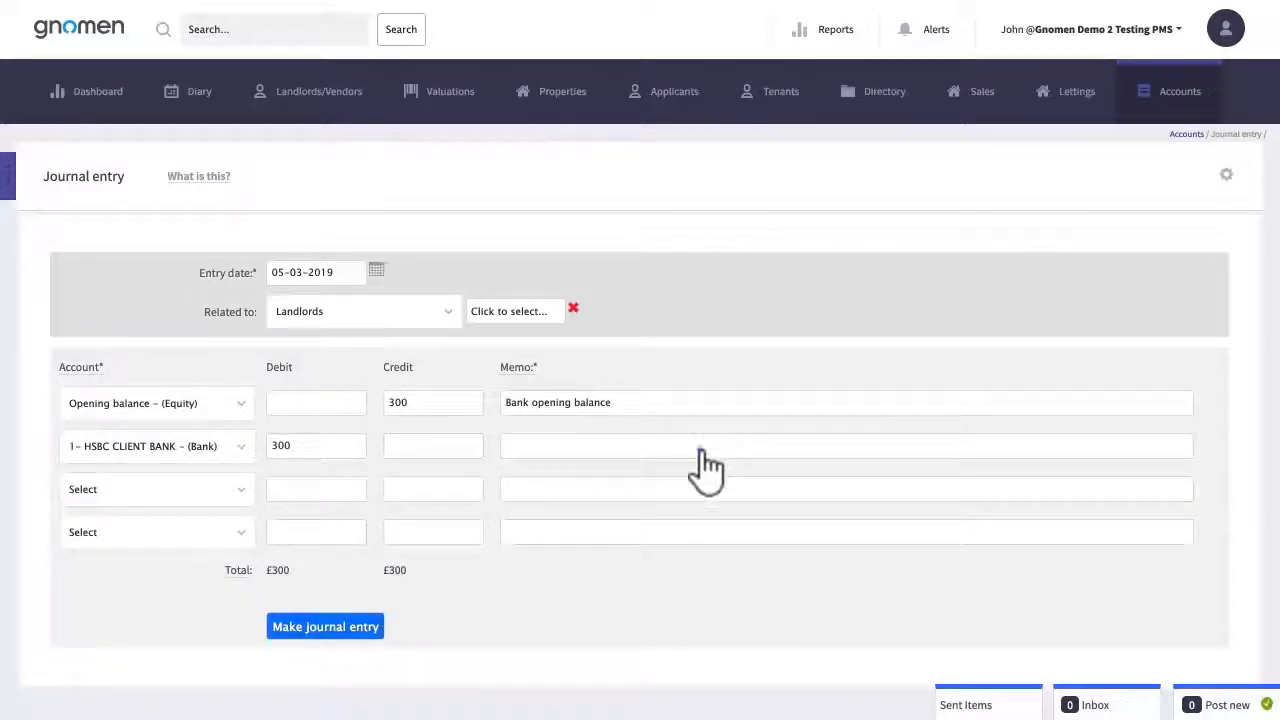
click(705, 447)
click(327, 630)
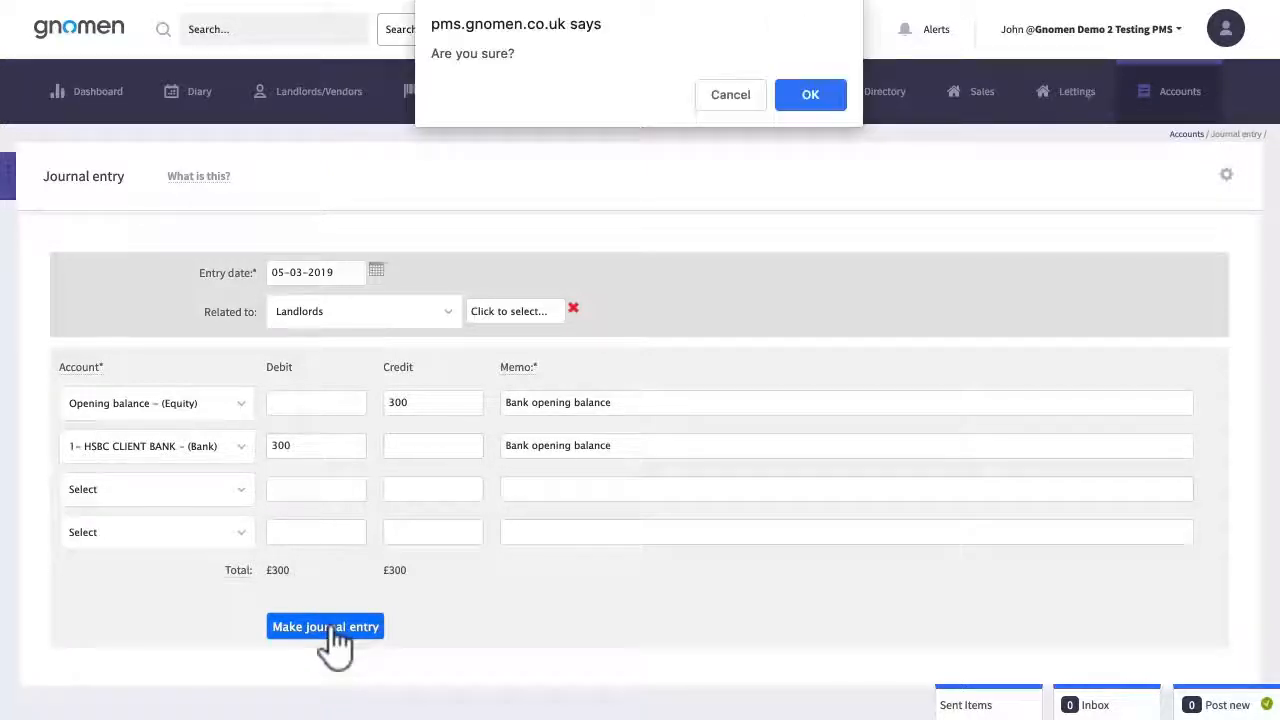
click(810, 100)
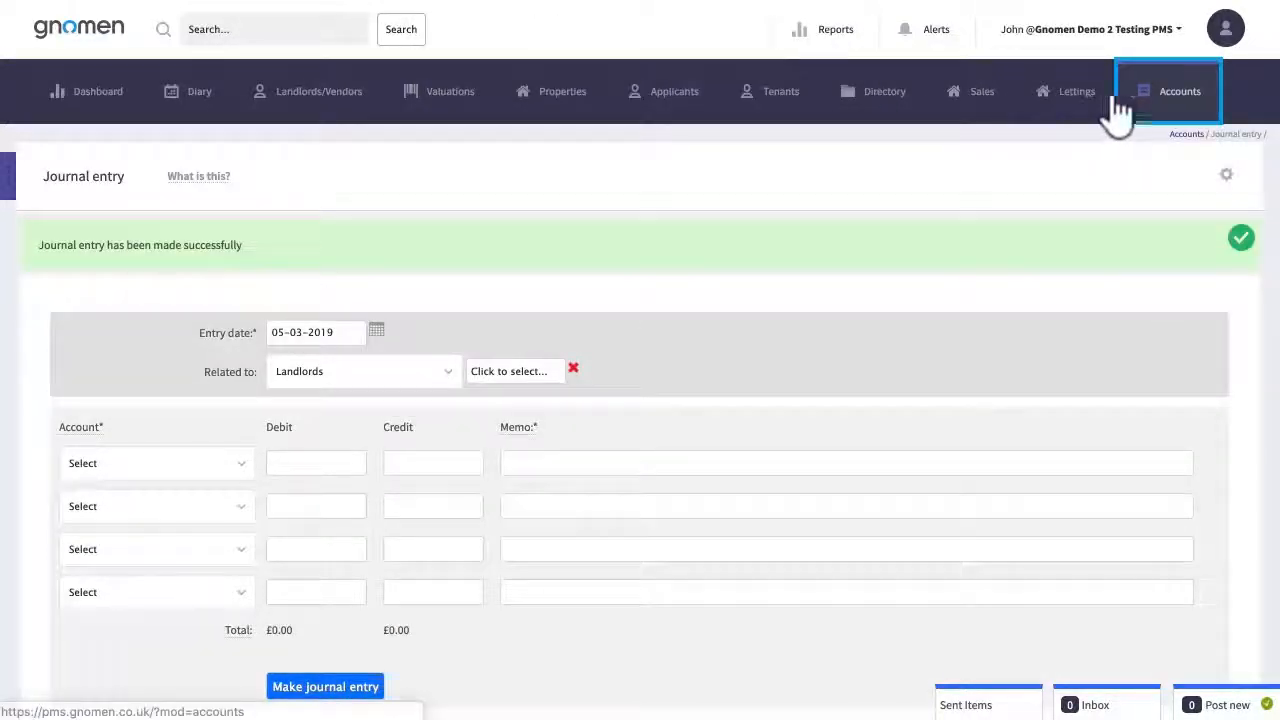
click(1176, 108)
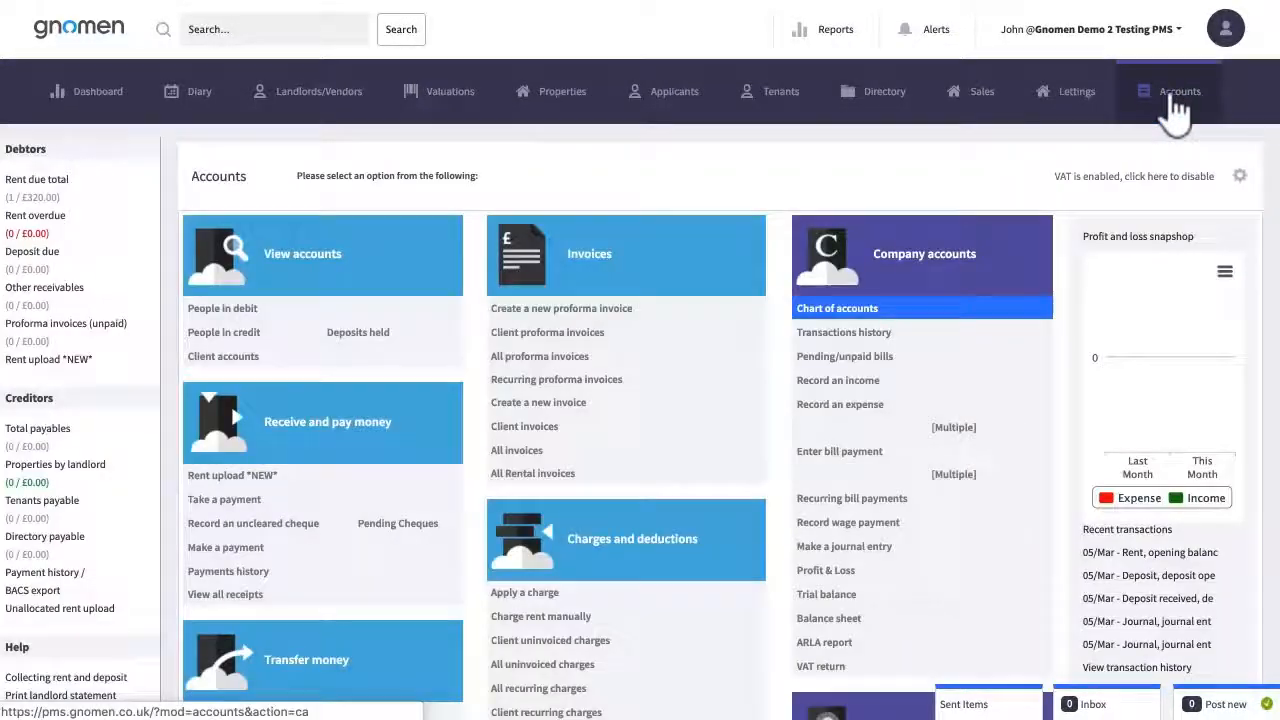
click(836, 310)
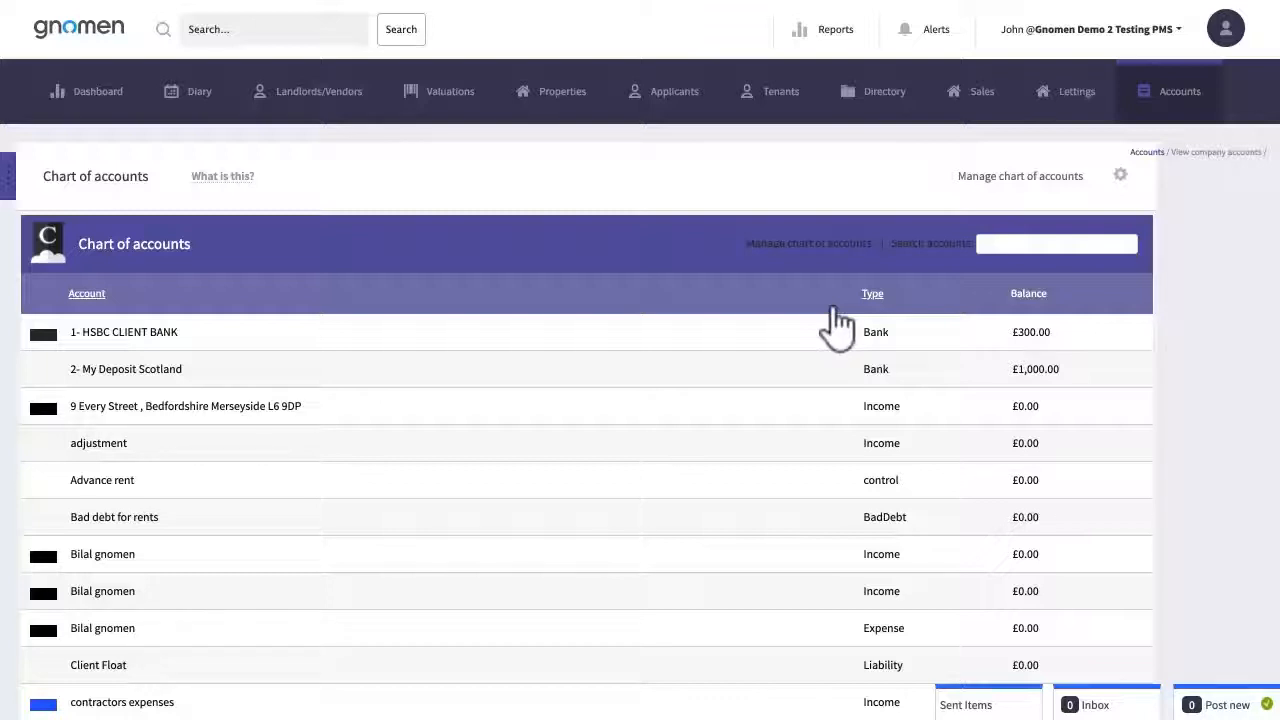
click(1167, 98)
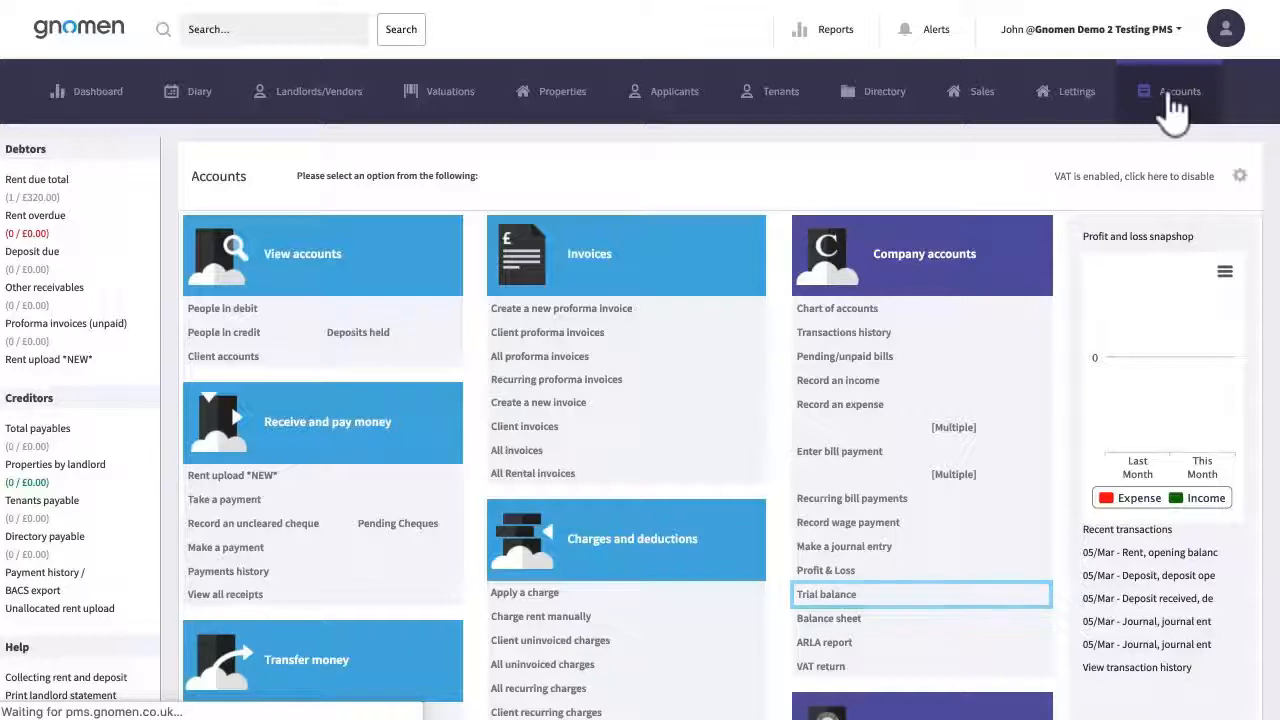
Check the trial balance totals 1,300.00 and view Other creditors split 300.00 and 1,000.00
click(826, 594)
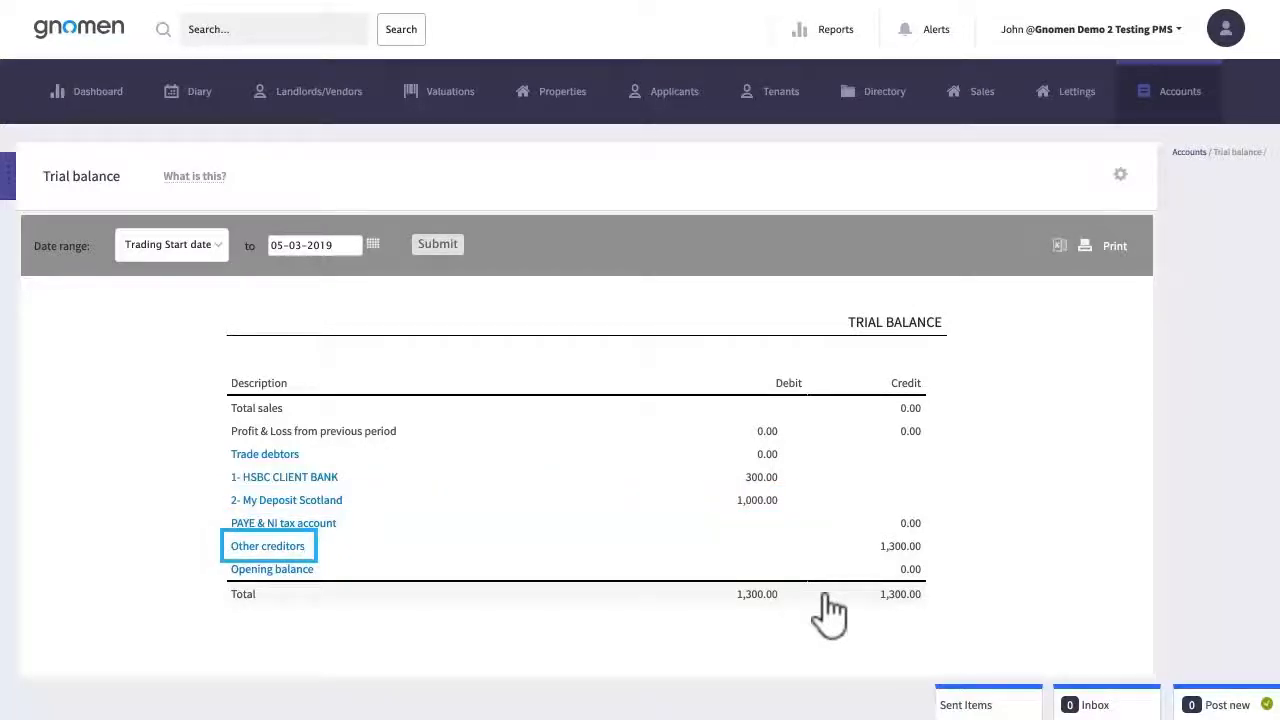
click(270, 547)
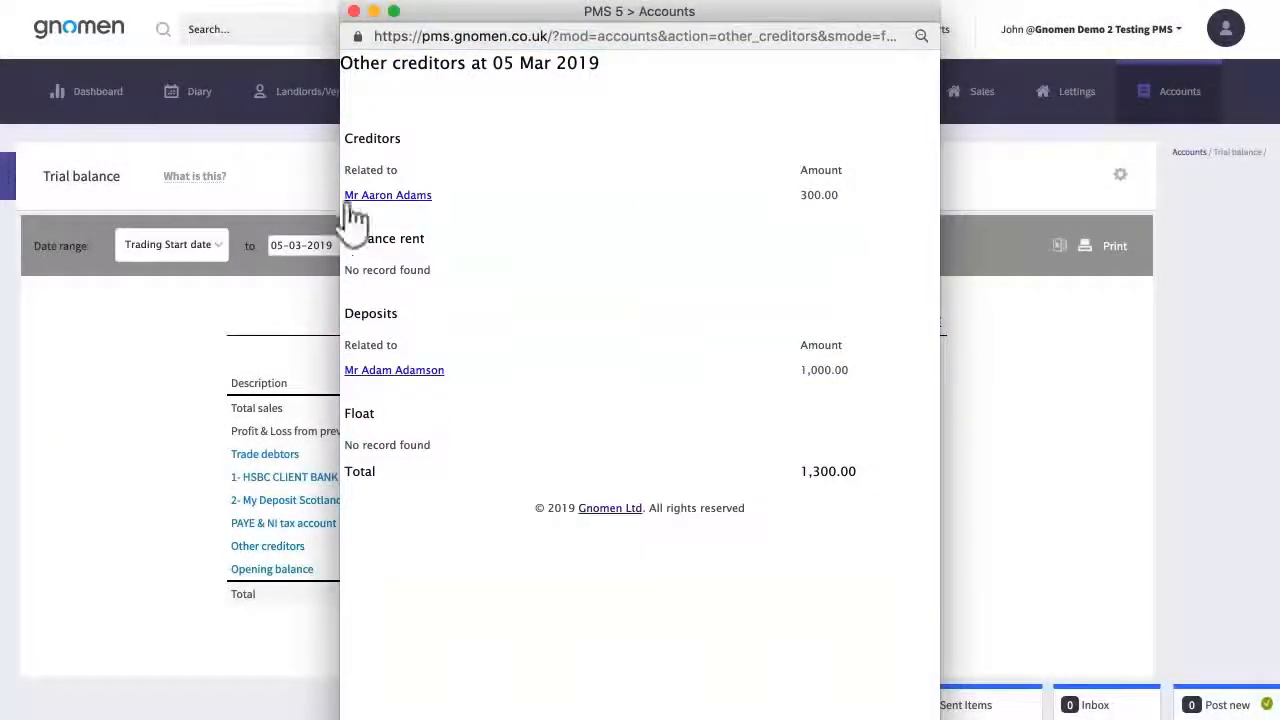
click(353, 11)
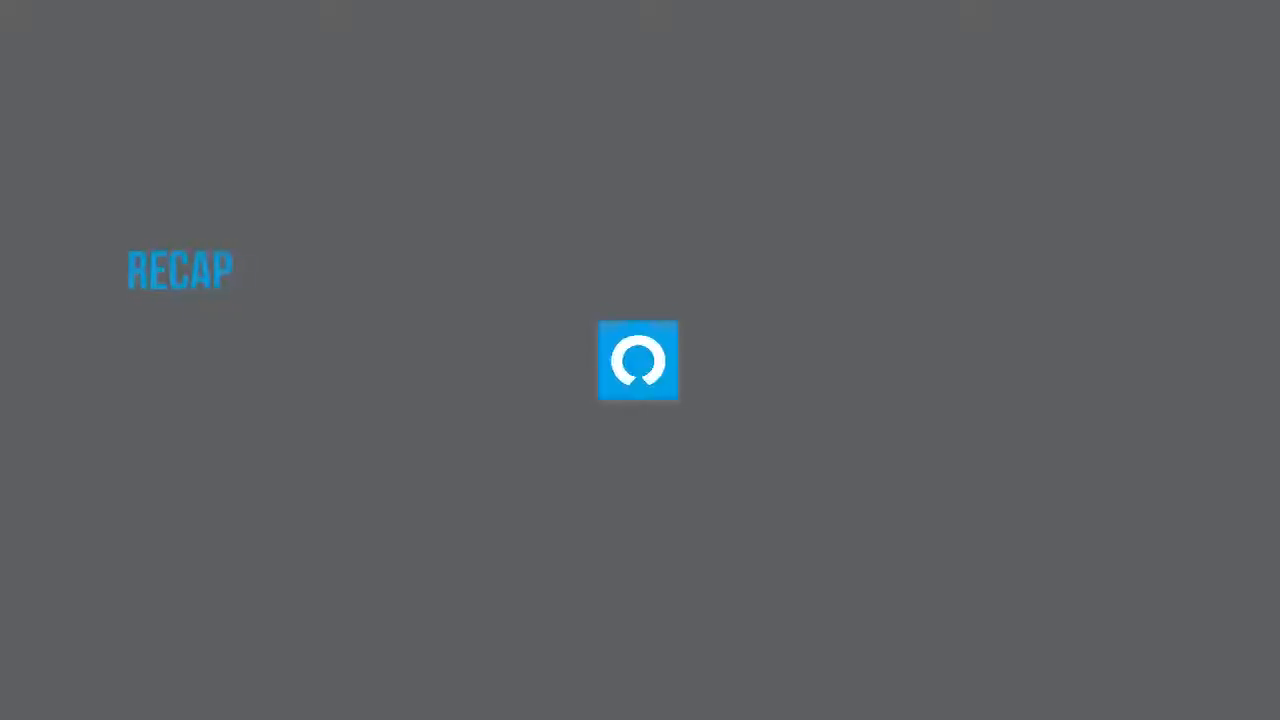